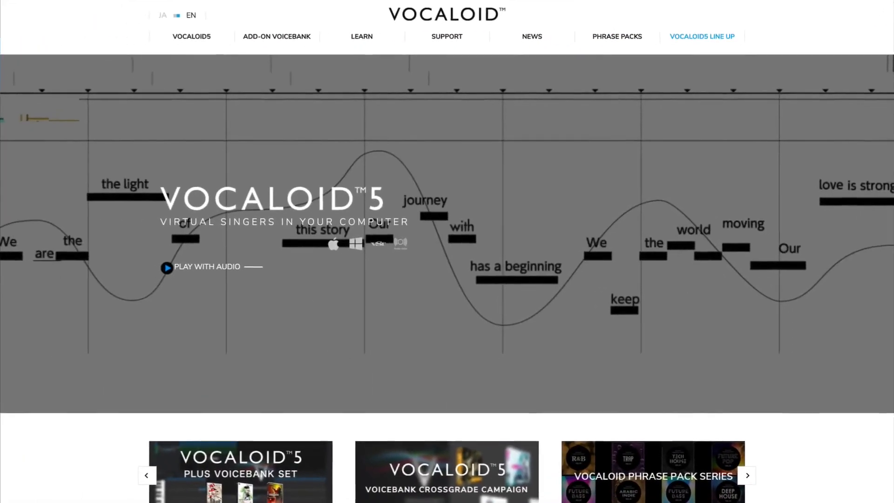
Step: Look through the VOCALOID5 product page down to the edition comparison with prices, voicebanks and audio effects
{"action": "scroll", "coordinate": [446, 251], "scroll_direction": "down", "scroll_amount": 8}
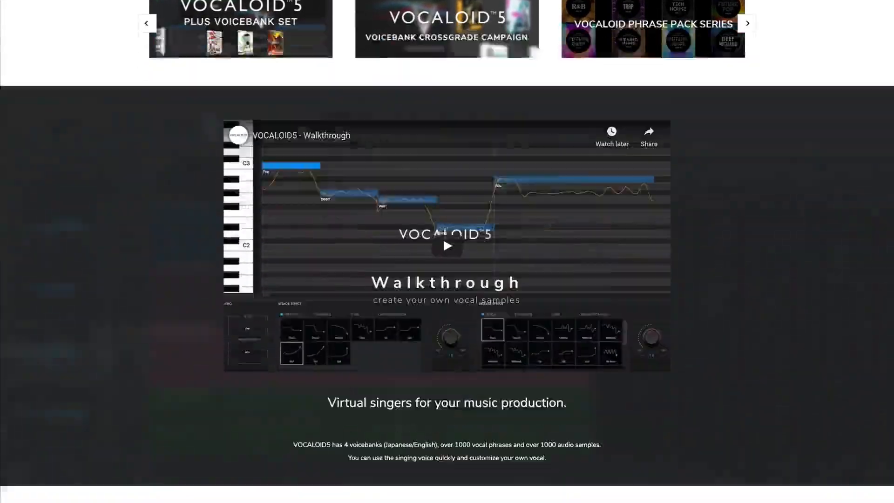
{"action": "scroll", "coordinate": [447, 252], "scroll_direction": "down", "scroll_amount": 20}
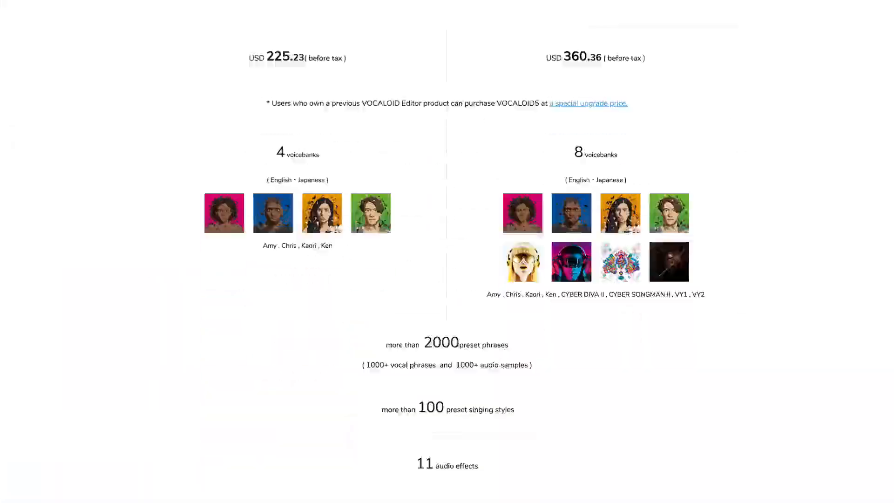
{"action": "scroll", "coordinate": [447, 251], "scroll_direction": "down", "scroll_amount": 4}
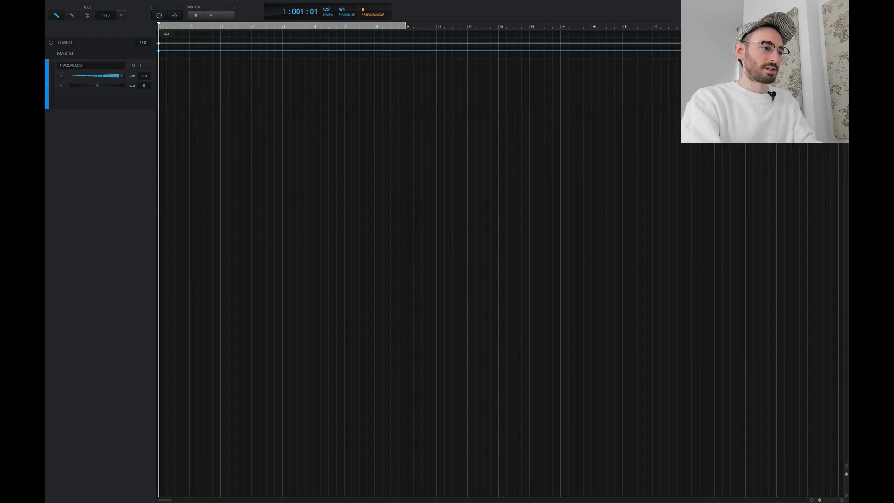
{"action": "key", "text": "space"}
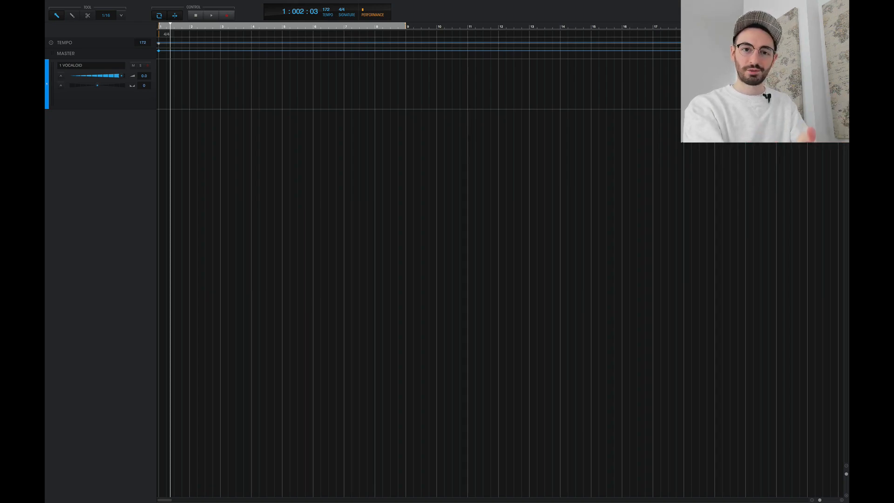
{"action": "key", "text": "Home"}
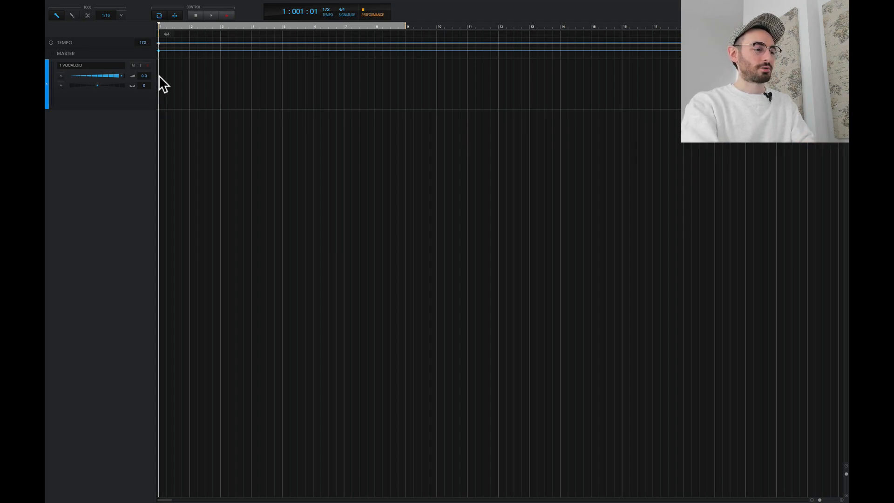
Step: Create an eight-bar part starting at bar 1 on the VOCALOID track and open it for editing
{"action": "left_click_drag", "start_coordinate": [159, 71], "coordinate": [407, 74]}
{"action": "double_click", "coordinate": [269, 65]}
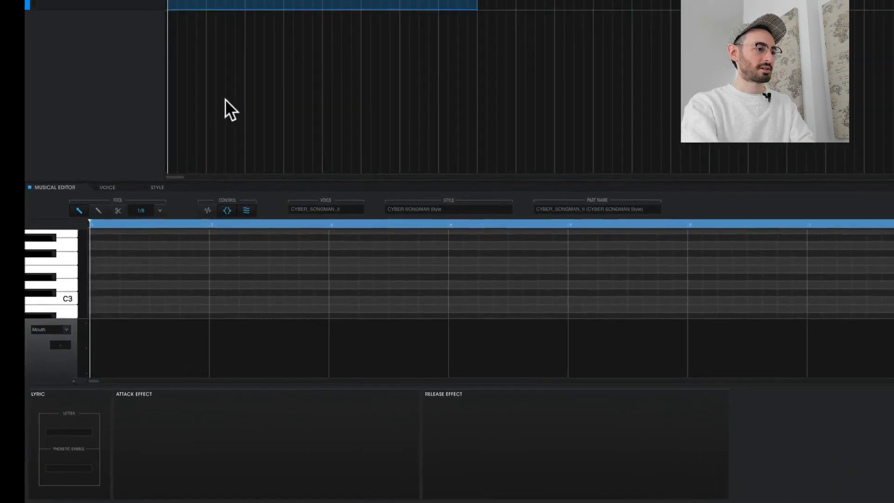
Step: Set the part's voice to CYBER_DIVA_II and its style preset to CYBER DIVA Style
{"action": "left_click", "coordinate": [112, 192]}
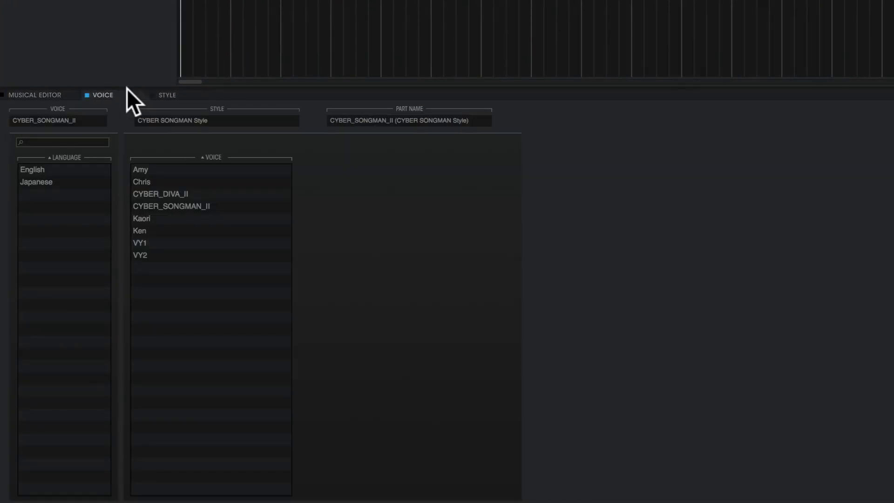
{"action": "left_click", "coordinate": [148, 193]}
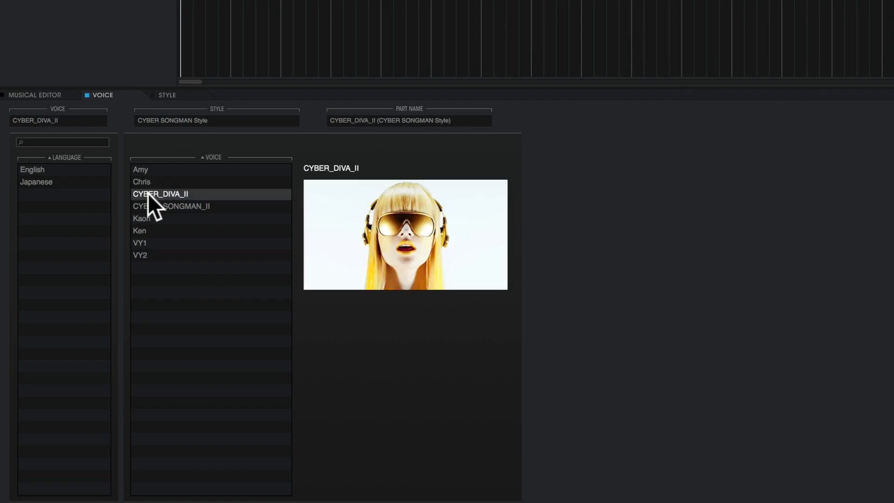
{"action": "left_click", "coordinate": [171, 94]}
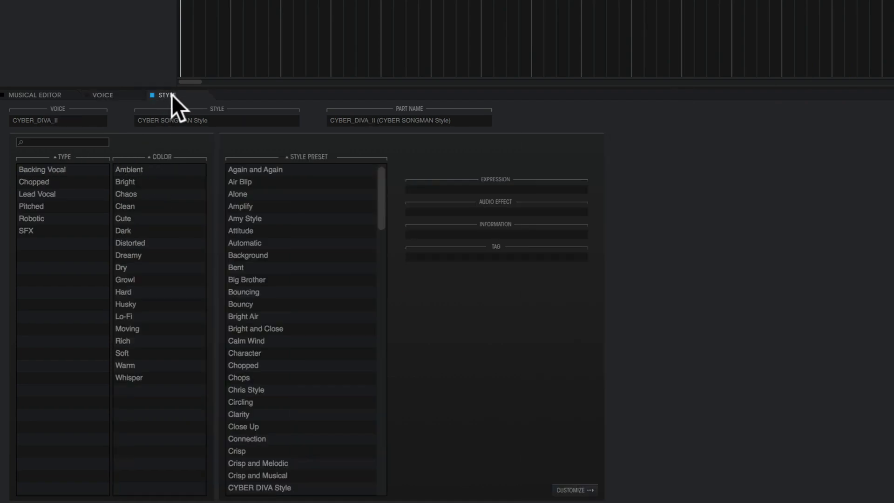
{"action": "scroll", "coordinate": [276, 265], "scroll_direction": "down", "scroll_amount": 6}
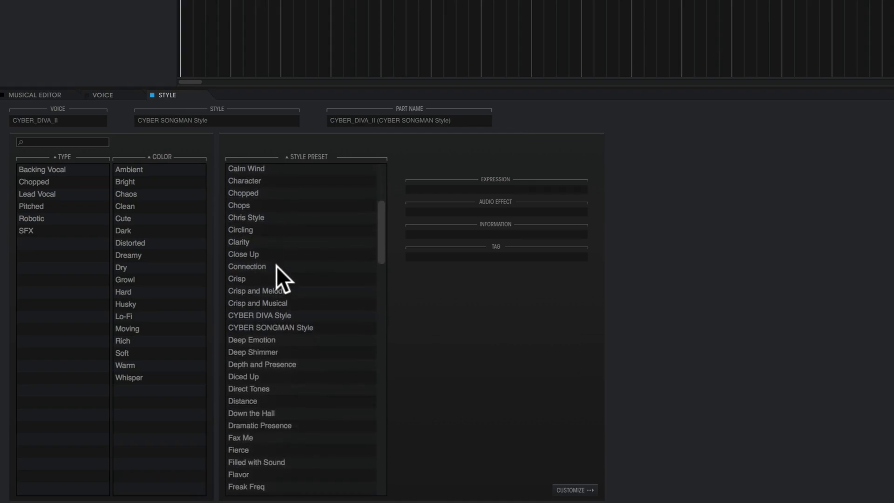
{"action": "left_click", "coordinate": [294, 280]}
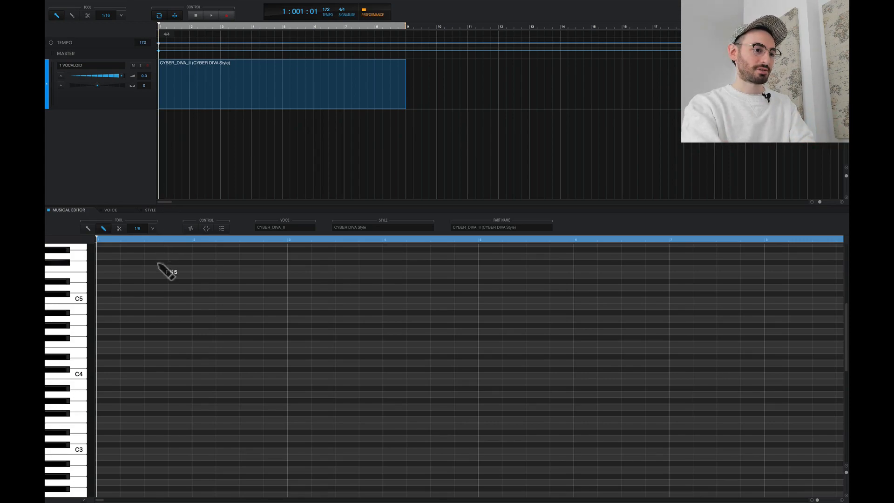
Step: Draw one-bar notes on D3 in bar 1 and E3 in bar 2, playing the part after each note
{"action": "left_click_drag", "start_coordinate": [110, 439], "coordinate": [188, 439]}
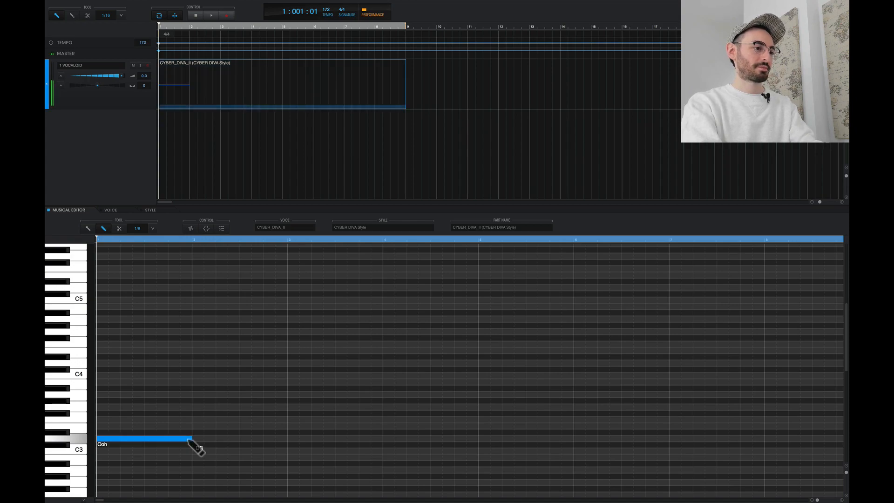
{"action": "key", "text": "space"}
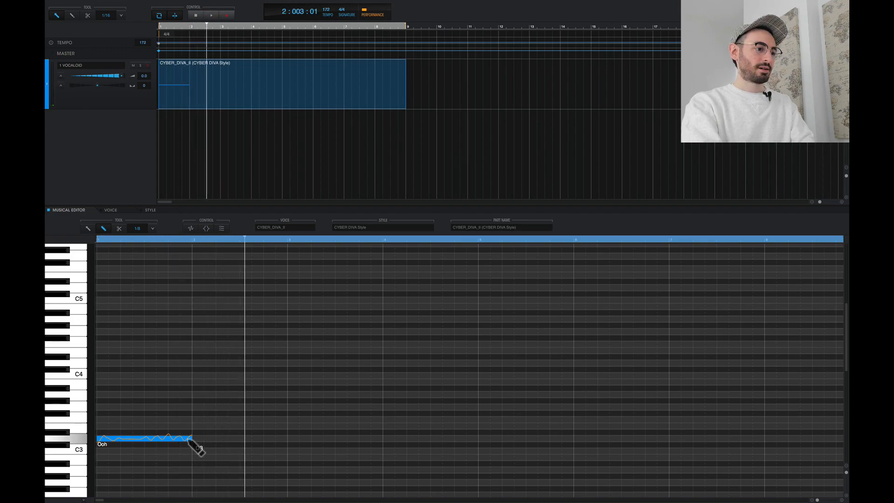
{"action": "left_click_drag", "start_coordinate": [193, 426], "coordinate": [286, 432]}
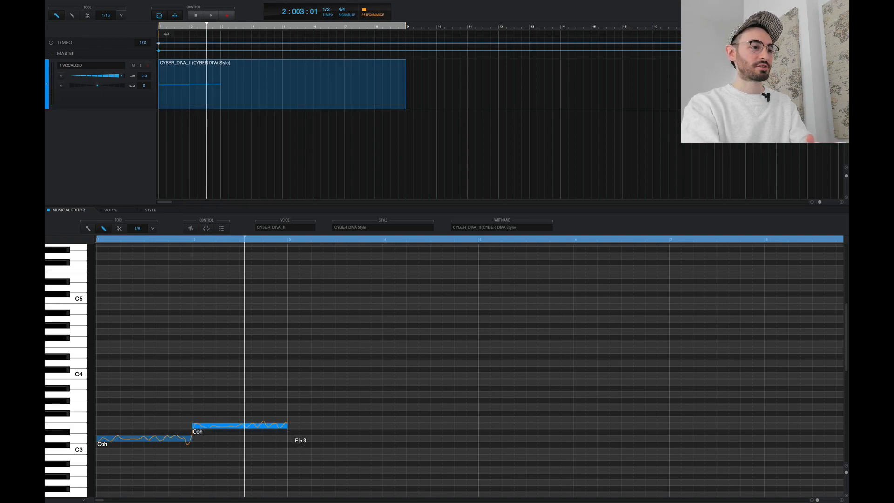
{"action": "key", "text": "space"}
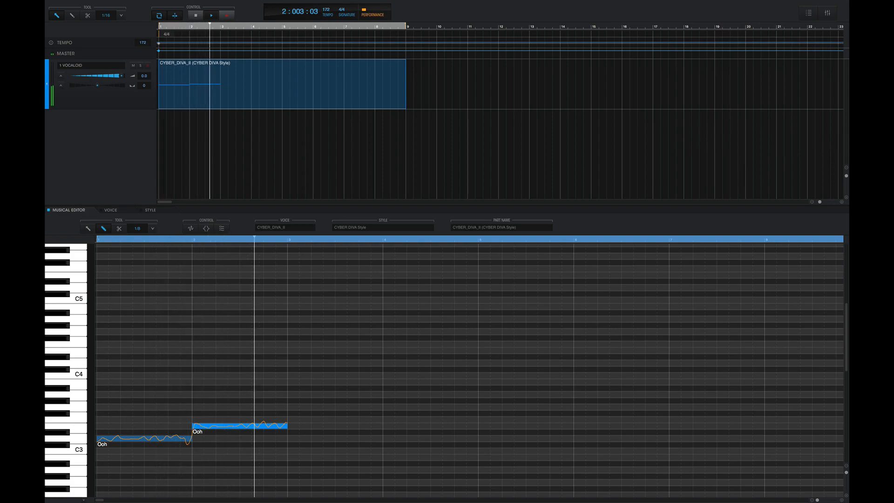
{"action": "left_click", "coordinate": [195, 17]}
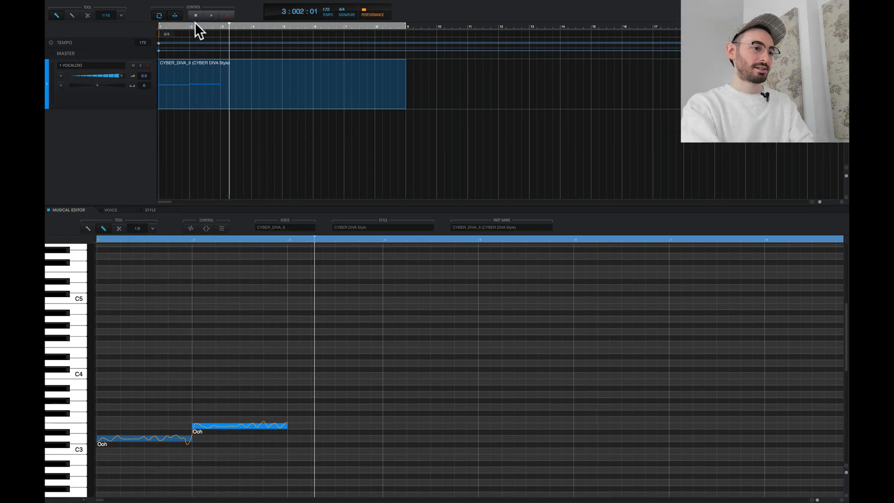
Step: Delete both notes from the first two bars of the part
{"action": "key", "text": "1"}
{"action": "left_click_drag", "start_coordinate": [205, 394], "coordinate": [170, 450]}
{"action": "key", "text": "Delete"}
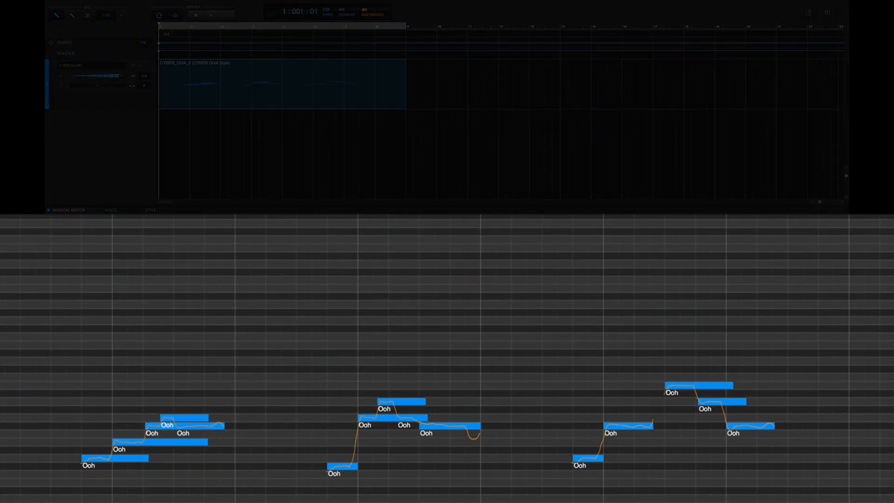
Step: Play the melody, apply the Again and Again style preset to the part, and play it again for comparison
{"action": "key", "text": "space"}
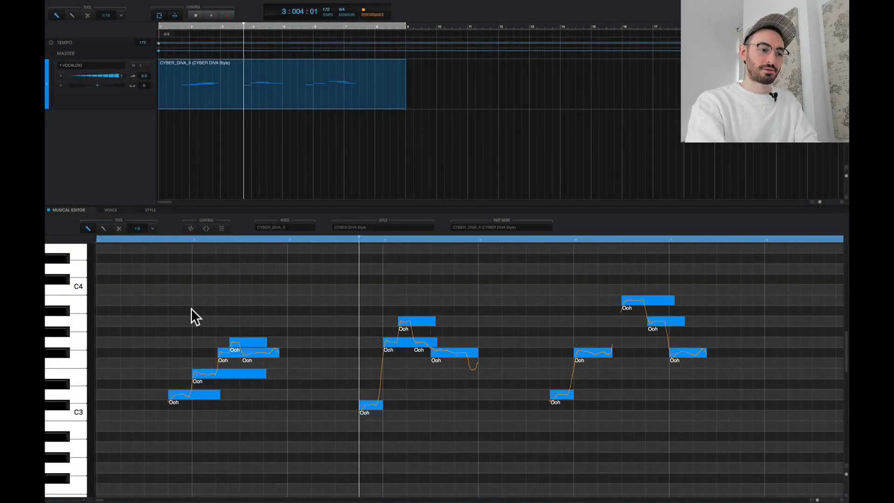
{"action": "left_click", "coordinate": [158, 209]}
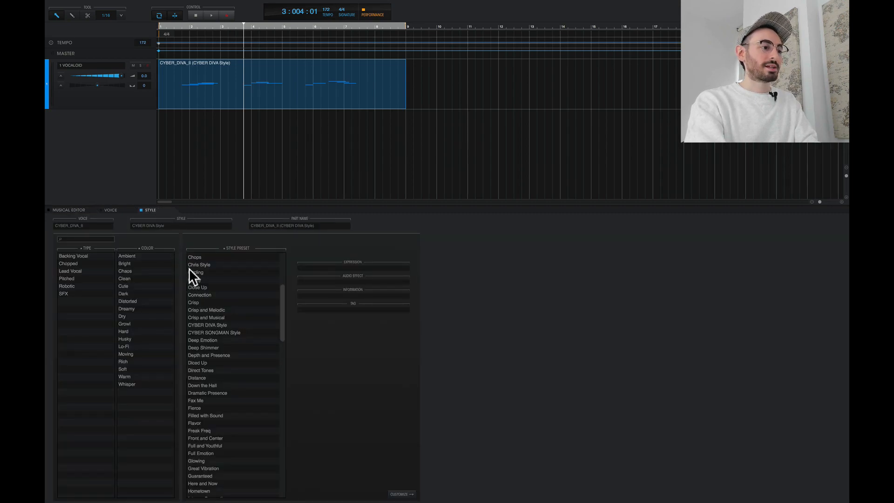
{"action": "scroll", "coordinate": [210, 293], "scroll_direction": "up", "scroll_amount": 6}
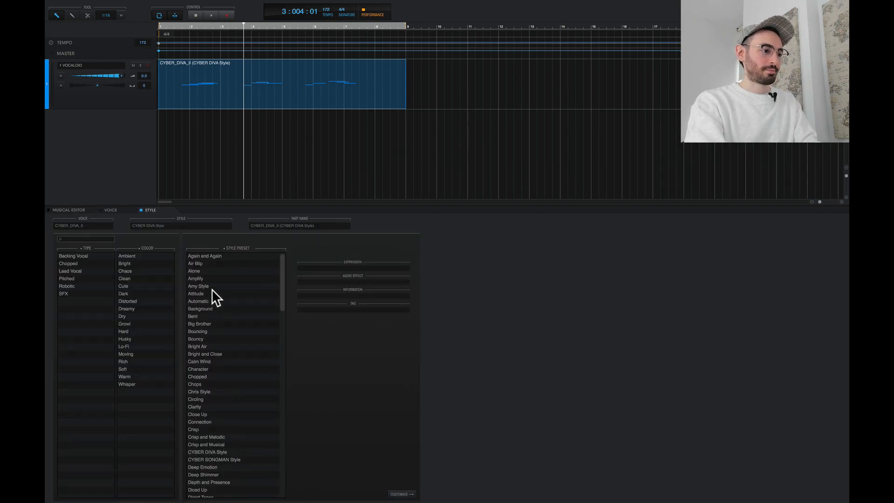
{"action": "left_click", "coordinate": [228, 256]}
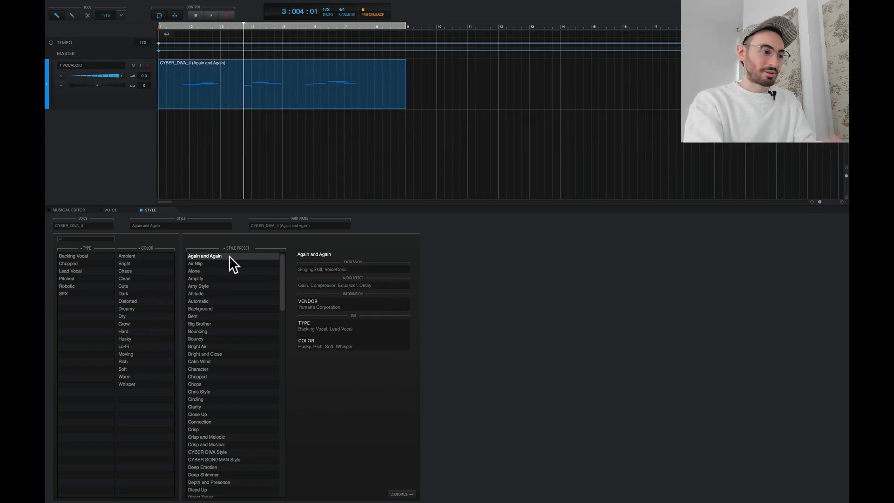
{"action": "key", "text": "Return"}
{"action": "key", "text": "space"}
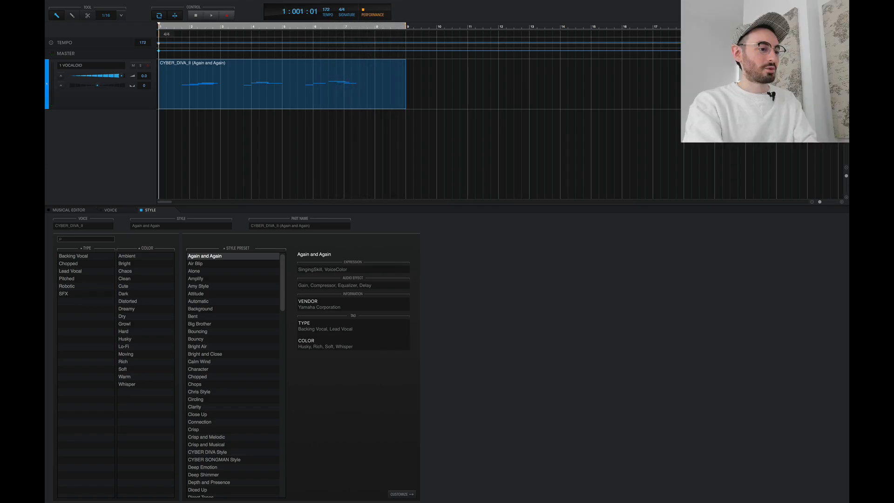
Step: Open the customization settings of the Again and Again style and play the part
{"action": "left_click", "coordinate": [401, 494]}
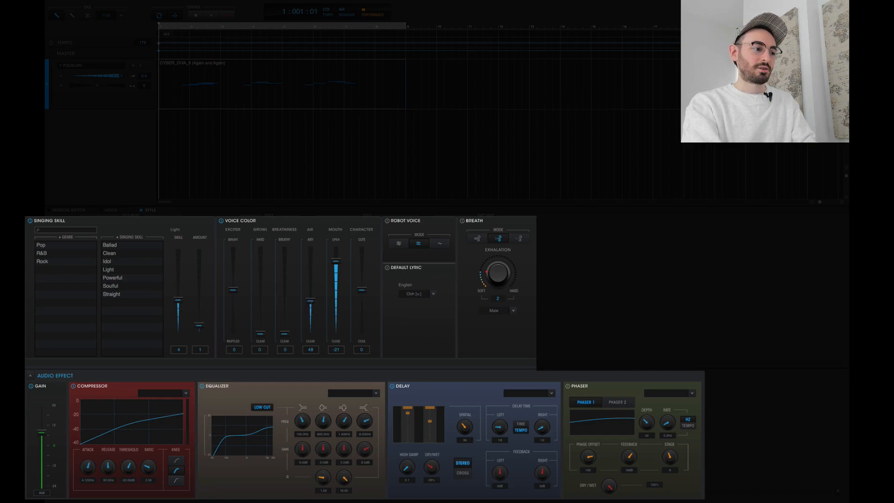
{"action": "key", "text": "space"}
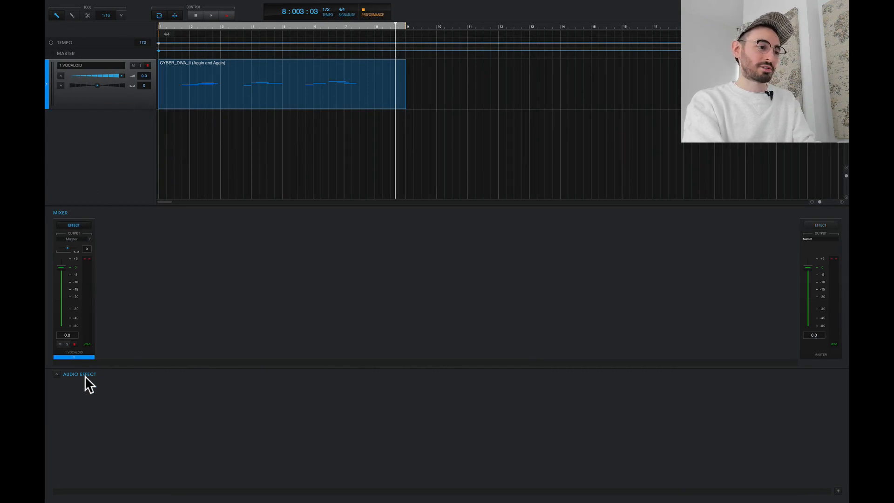
Step: Add a Reverb audio effect to the VOCALOID track in the mixer
{"action": "right_click", "coordinate": [86, 392]}
{"action": "left_click", "coordinate": [91, 396]}
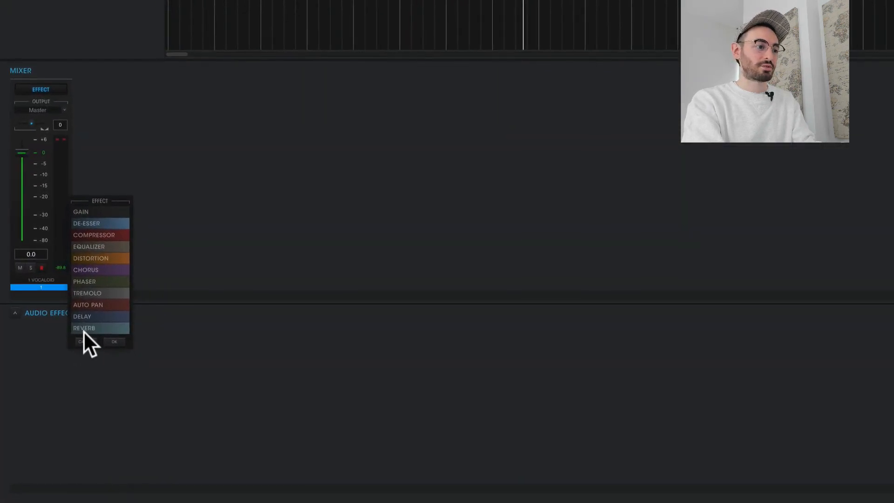
{"action": "left_click", "coordinate": [84, 328]}
{"action": "left_click", "coordinate": [113, 341]}
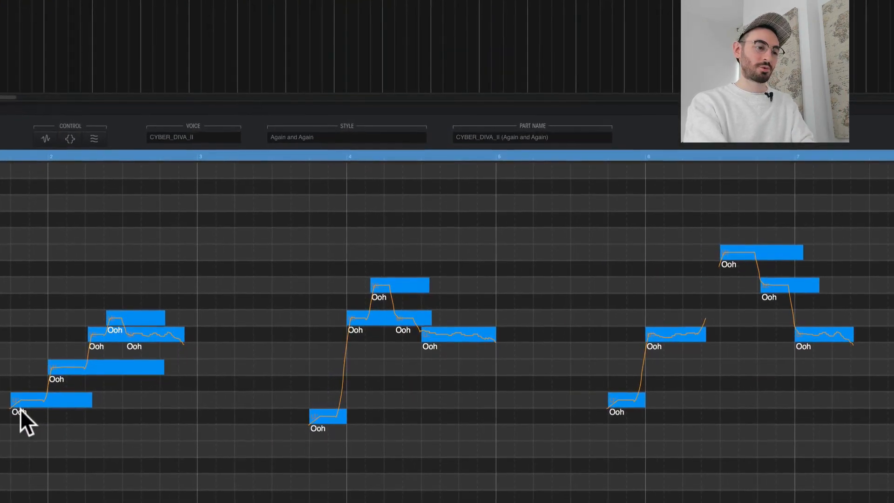
Step: Enter the lyrics "The world" starting on the melody's first note and play the phrase
{"action": "double_click", "coordinate": [21, 410]}
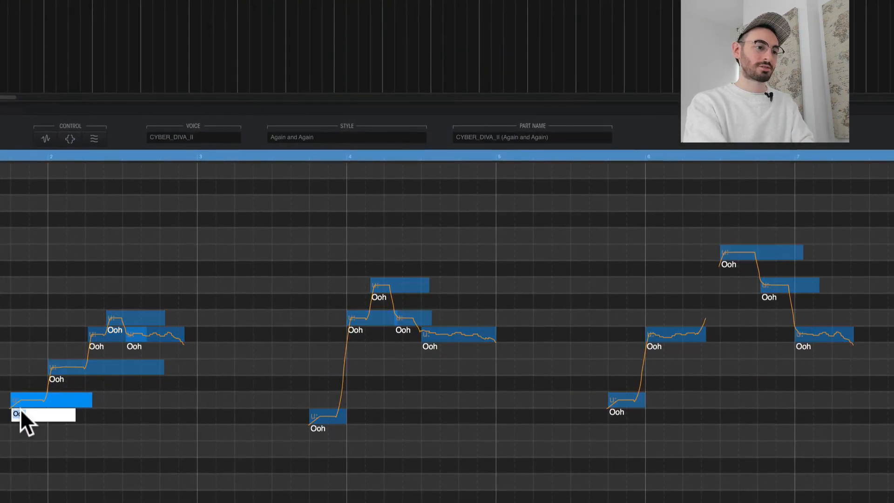
{"action": "type", "text": "The world"}
{"action": "key", "text": "Return"}
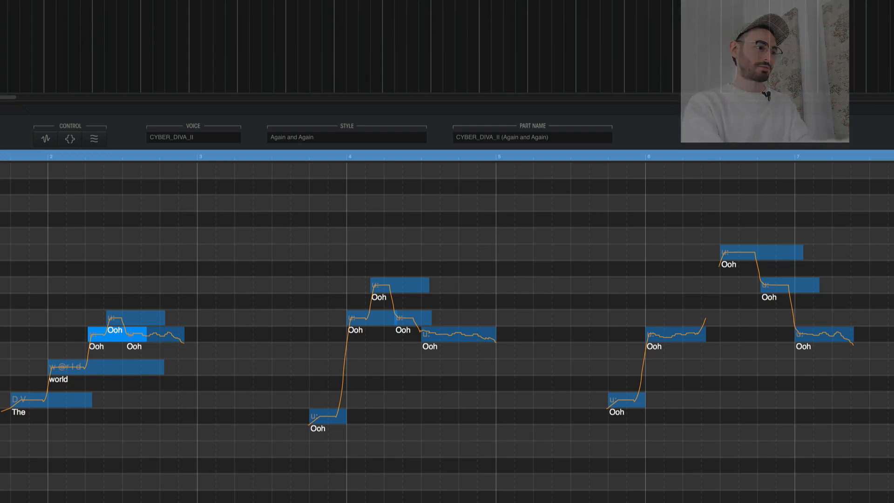
{"action": "key", "text": "space"}
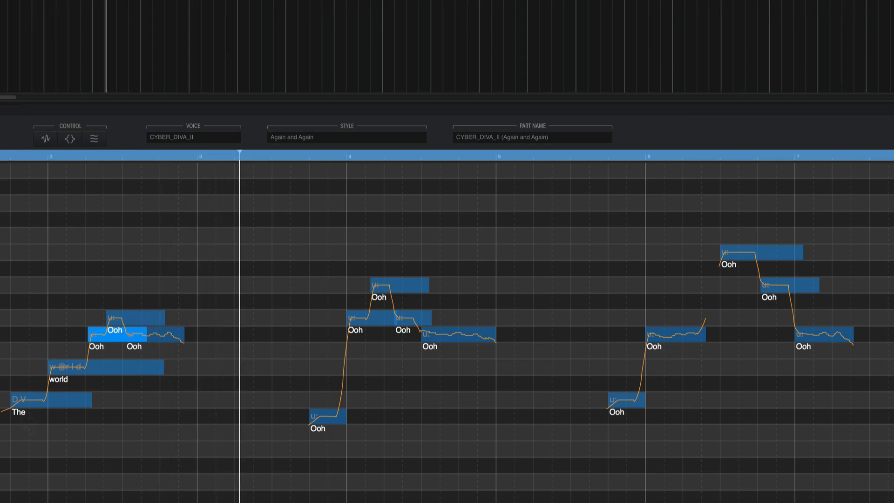
Step: Extend "world" over the next three notes by entering a hyphen as the lyric of each, and play the phrase
{"action": "double_click", "coordinate": [93, 345]}
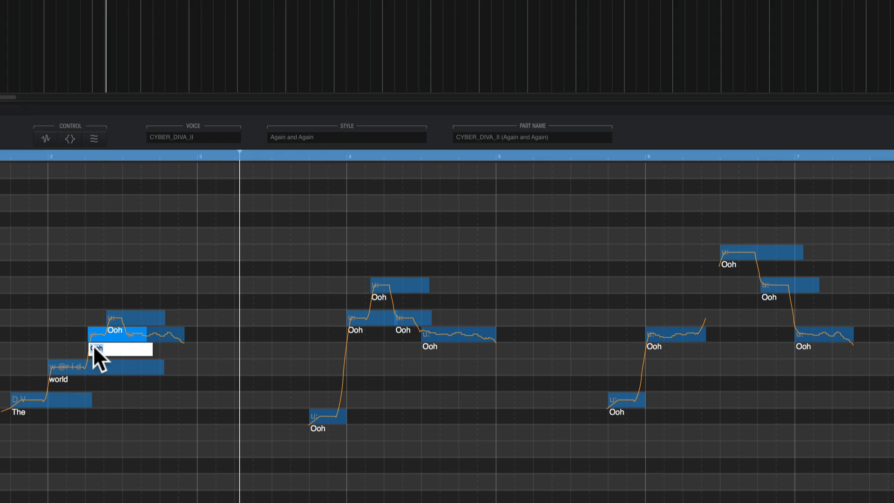
{"action": "type", "text": "---"}
{"action": "key", "text": "Return"}
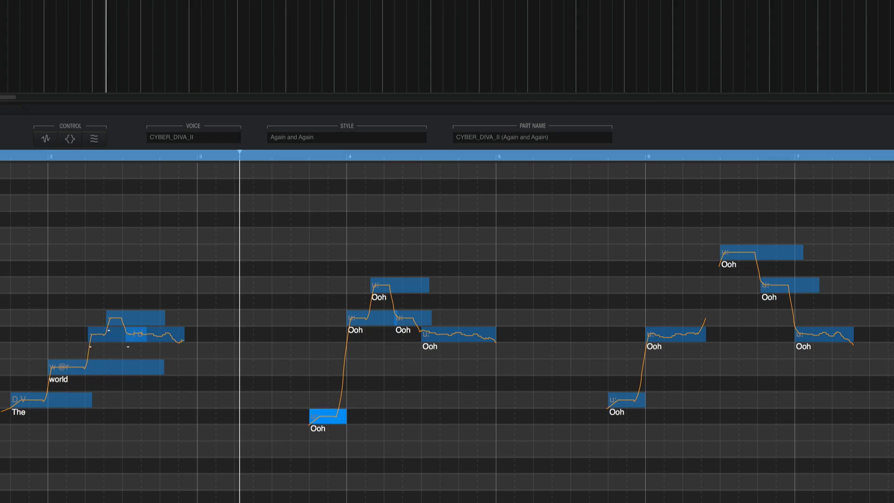
{"action": "key", "text": "Return"}
{"action": "key", "text": "space"}
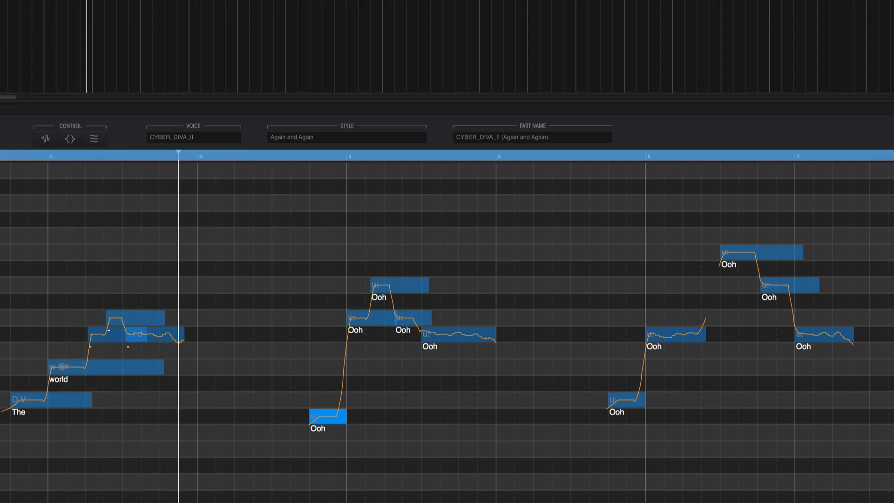
{"action": "key", "text": "space"}
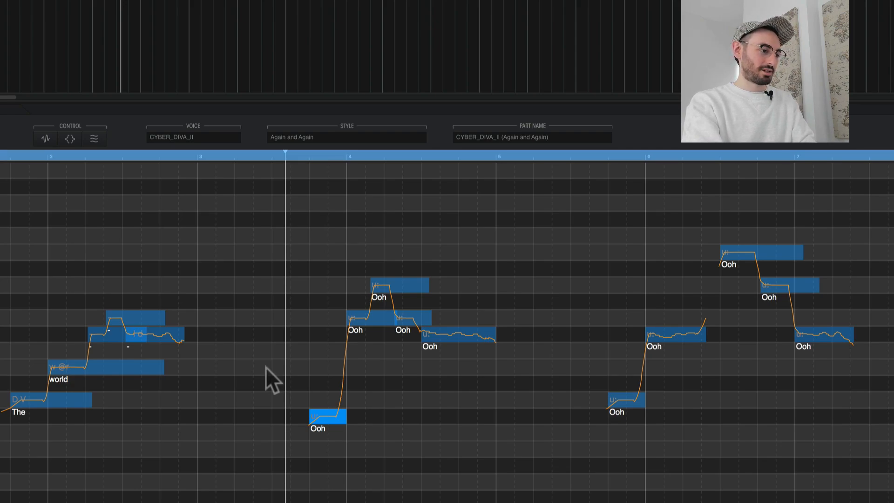
Step: Enter the lyrics "We built - - -" starting on the second phrase's first note and play the phrase
{"action": "double_click", "coordinate": [318, 428]}
{"action": "type", "text": "We built - - -"}
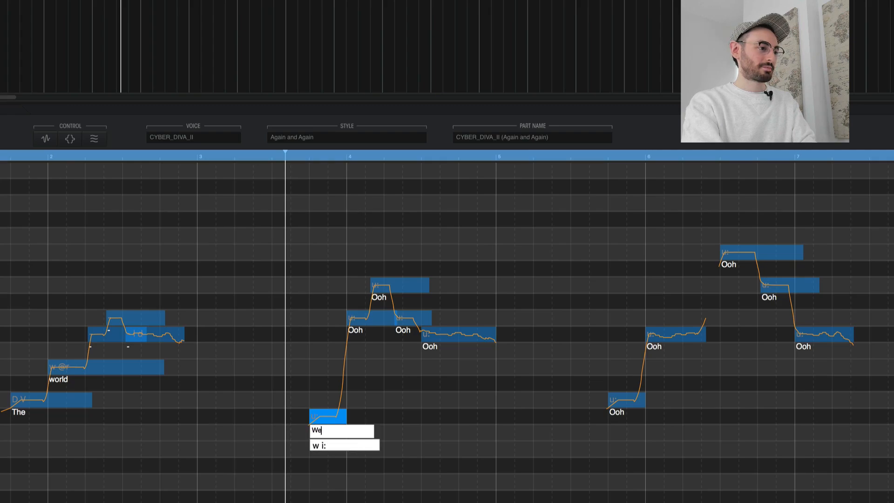
{"action": "key", "text": "Return"}
{"action": "key", "text": "space"}
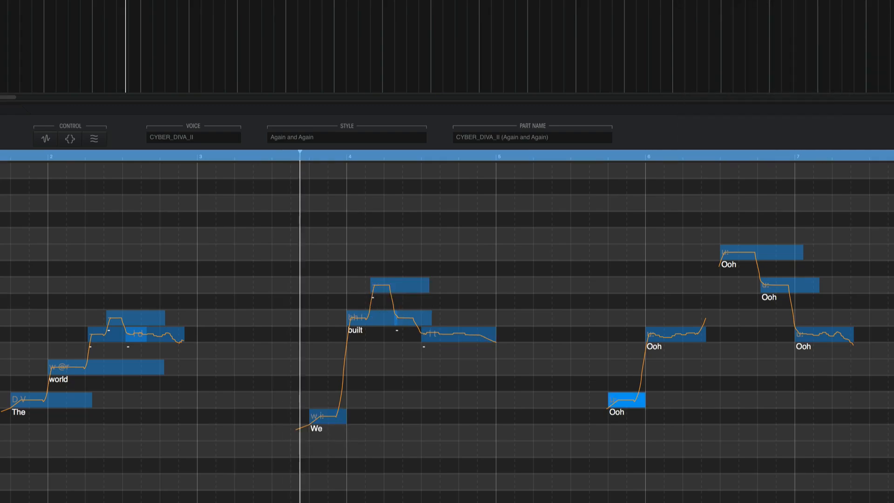
Step: Enter the lyrics "Steep-less" and "So-li-tude" across the third phrase's notes and play the phrase
{"action": "key", "text": "space"}
{"action": "key", "text": "Return"}
{"action": "type", "text": "Steep-less"}
{"action": "key", "text": "Return"}
{"action": "key", "text": "Return"}
{"action": "type", "text": "So-li-tude"}
{"action": "key", "text": "Return"}
{"action": "key", "text": "space"}
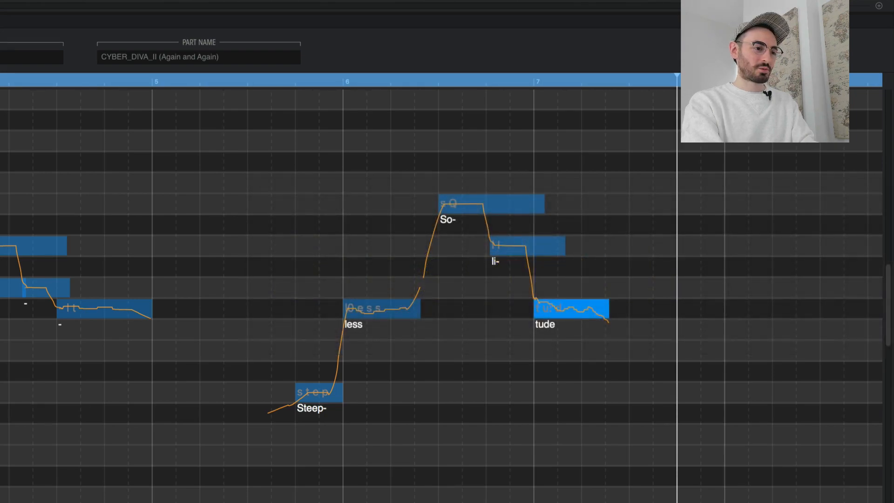
Step: Change the lyric of the third phrase's first note to "Steep", play it, and show the attack and release effect settings
{"action": "double_click", "coordinate": [319, 393]}
{"action": "type", "text": "Steep"}
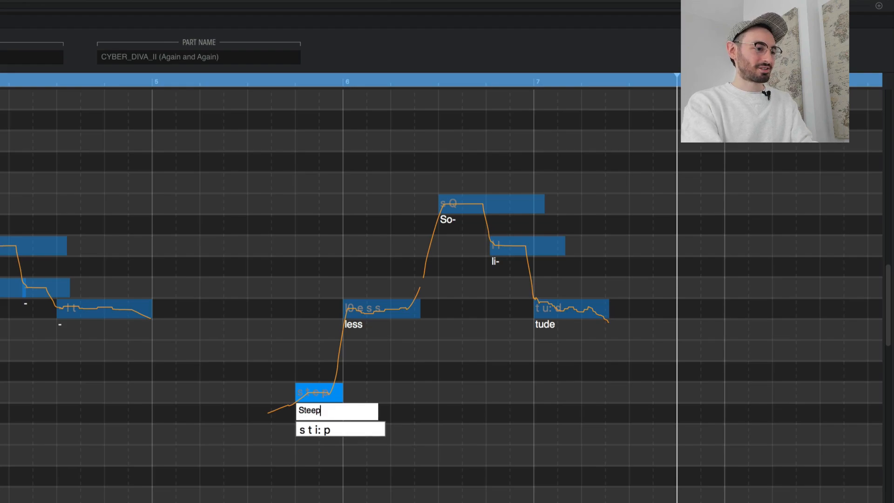
{"action": "key", "text": "space"}
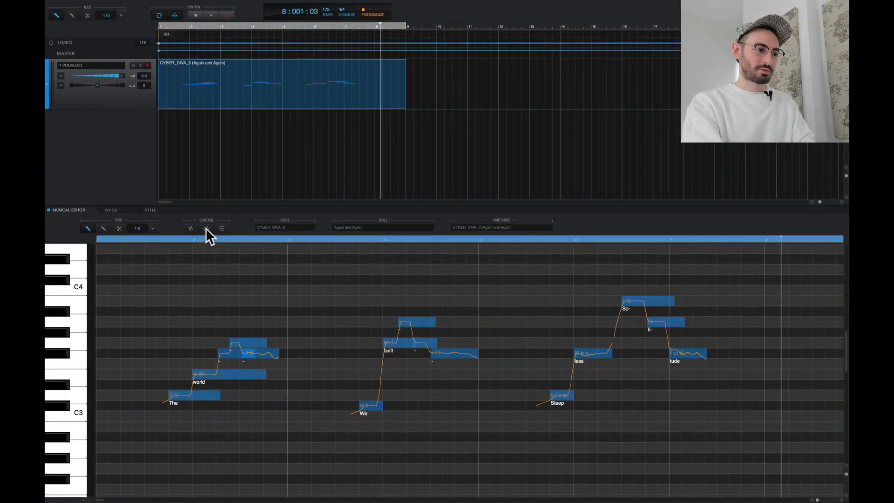
{"action": "left_click", "coordinate": [206, 228]}
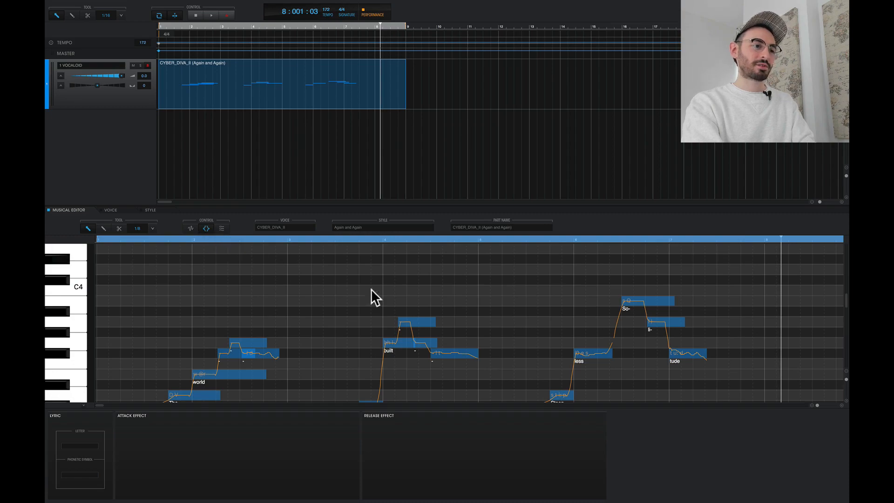
{"action": "scroll", "coordinate": [510, 322], "scroll_direction": "down", "scroll_amount": 2}
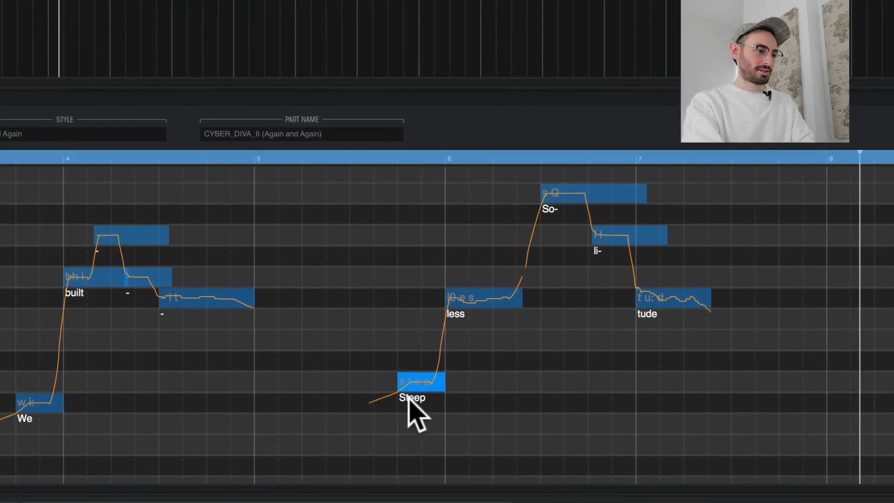
Step: Try the lyric "Sleepless" with the first suggested phonetics on the third phrase's first two notes and play it
{"action": "double_click", "coordinate": [408, 399]}
{"action": "type", "text": "Sleep"}
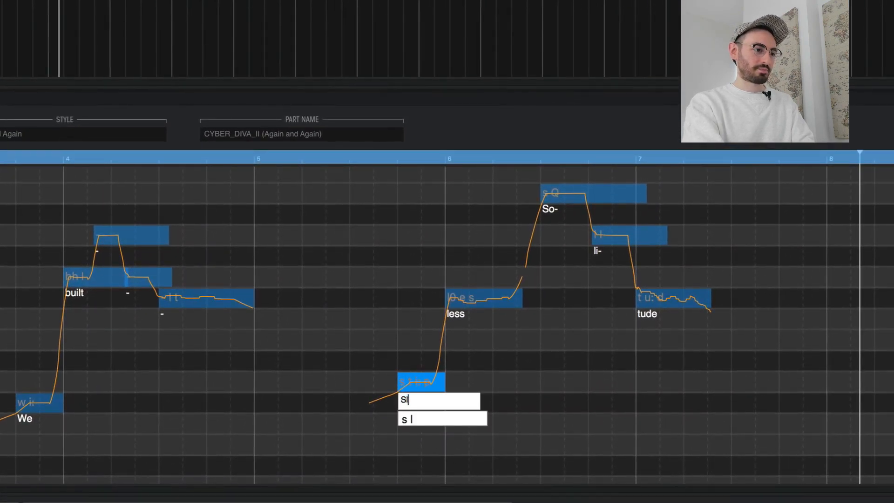
{"action": "type", "text": "less"}
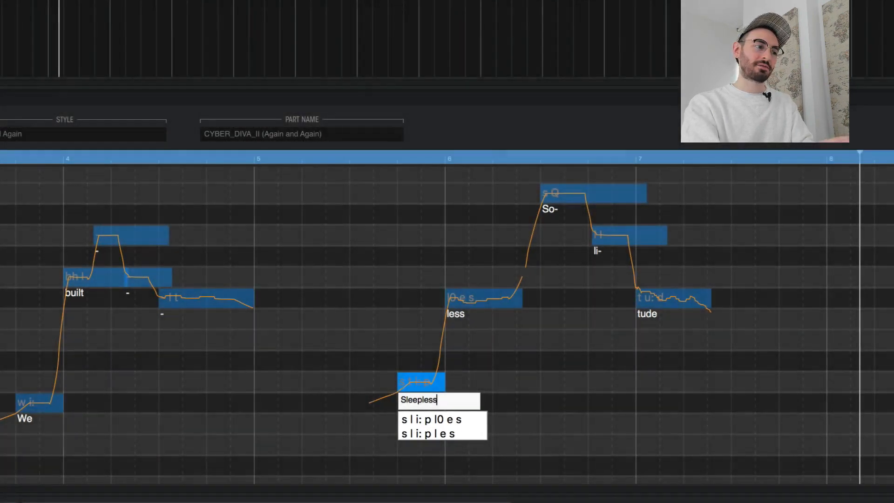
{"action": "key", "text": "Down"}
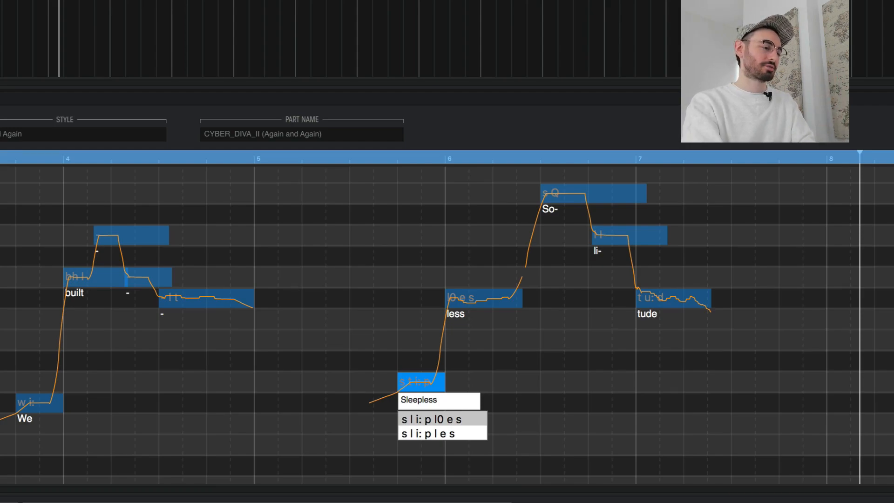
{"action": "key", "text": "Return"}
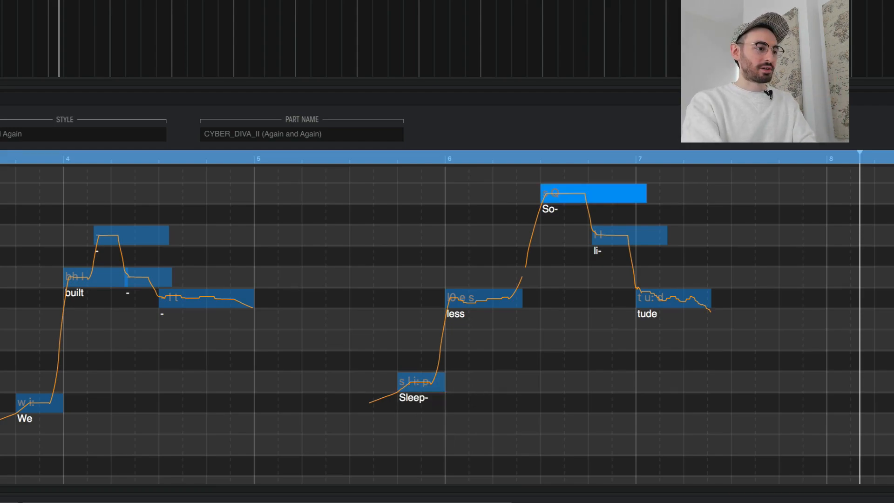
{"action": "left_click", "coordinate": [349, 157]}
{"action": "key", "text": "space"}
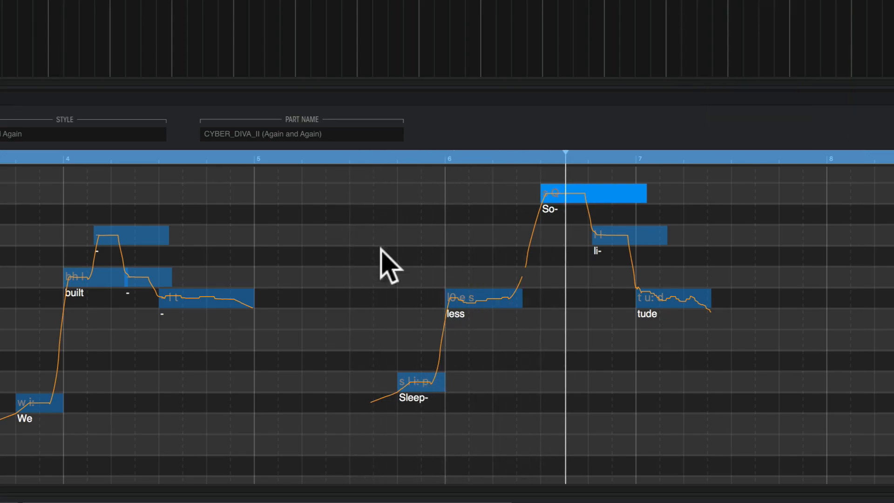
{"action": "key", "text": "space"}
Step: Try "Steepless" on the third phrase's first note, then cut the lyric back to "Steep" and play the phrase
{"action": "double_click", "coordinate": [420, 381]}
{"action": "type", "text": "Steep"}
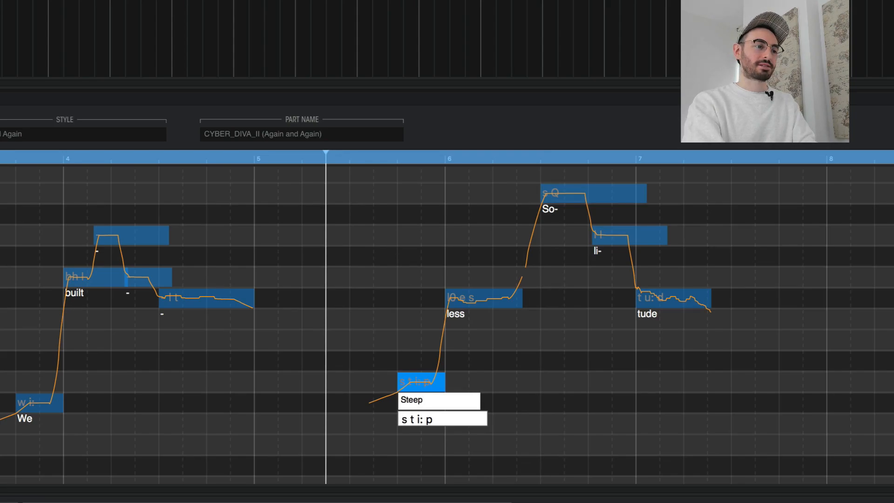
{"action": "type", "text": "less"}
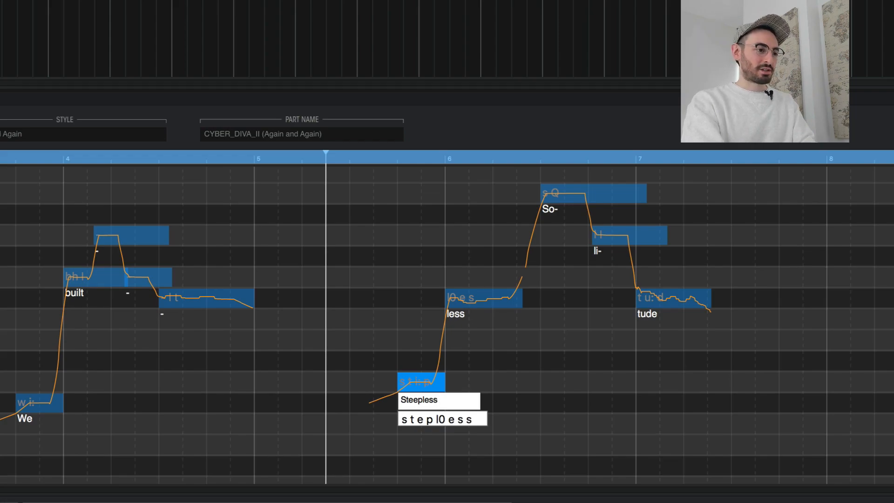
{"action": "key", "text": "BackSpace"}
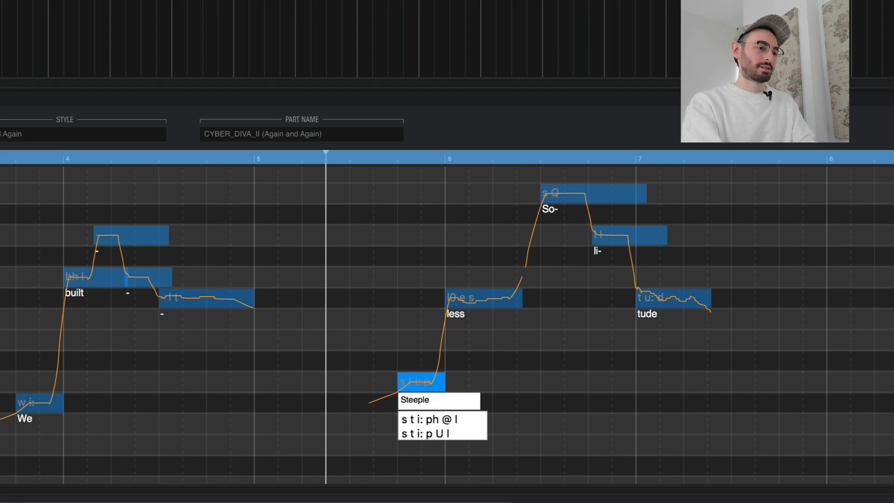
{"action": "key", "text": "BackSpace"}
{"action": "key", "text": "BackSpace"}
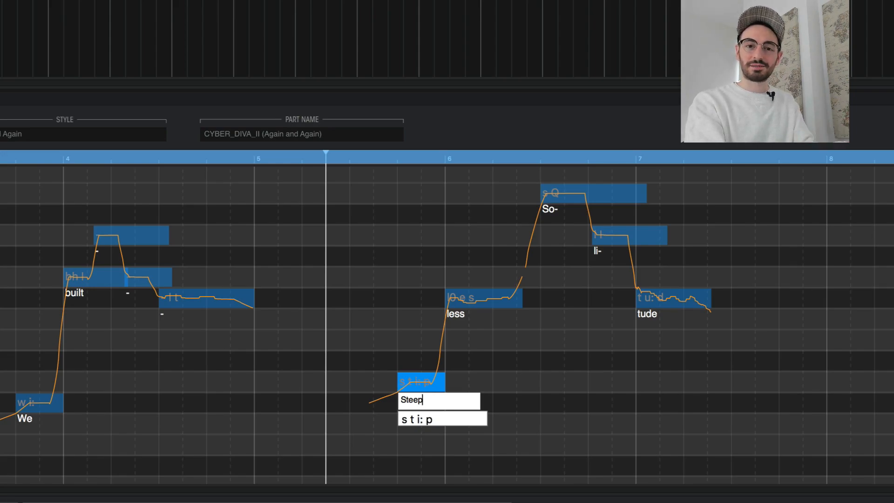
{"action": "key", "text": "space"}
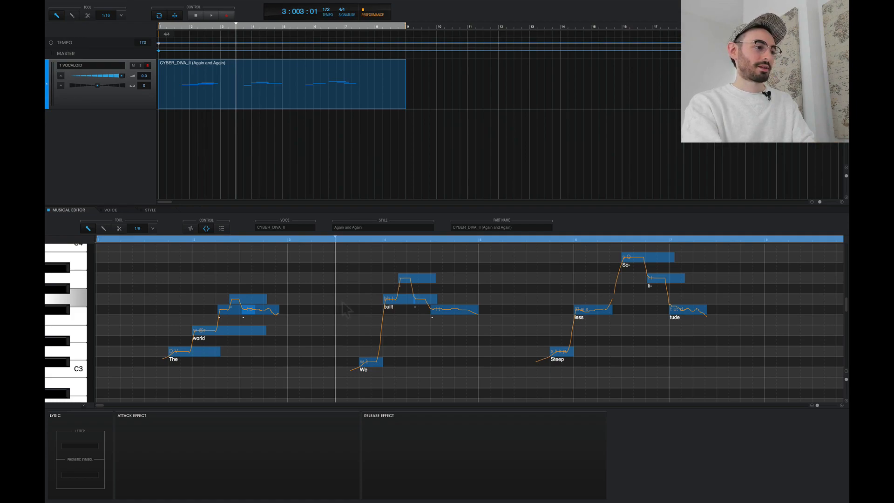
Step: Apply the Down pitch effect to the attack and release of all notes, with both amounts at 0.0
{"action": "left_click_drag", "start_coordinate": [175, 385], "coordinate": [712, 249]}
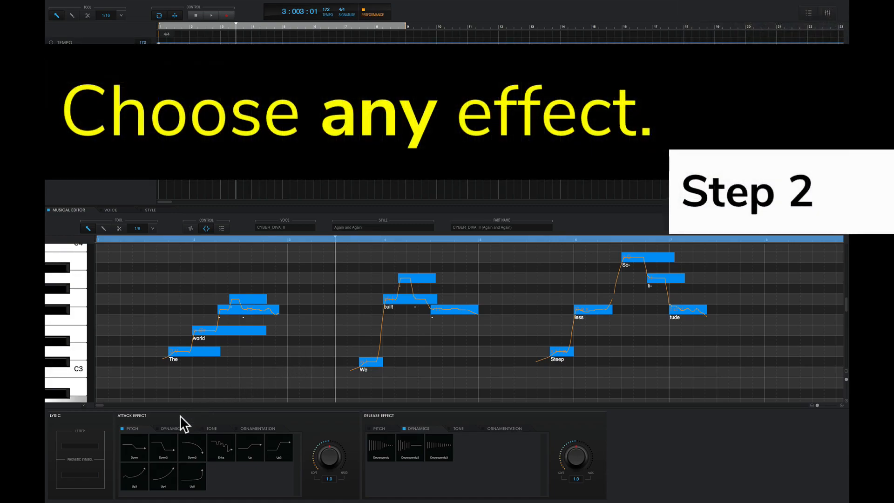
{"action": "left_click", "coordinate": [144, 443]}
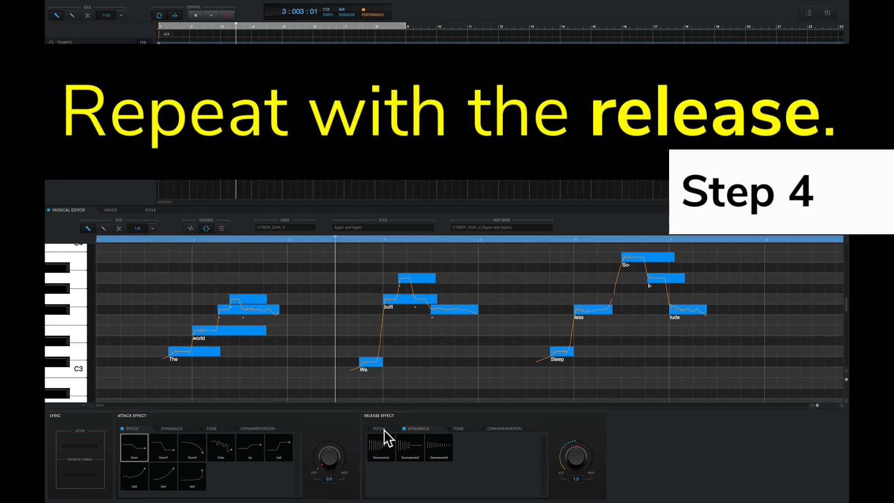
{"action": "left_click", "coordinate": [380, 429]}
{"action": "left_click", "coordinate": [412, 428]}
{"action": "left_click", "coordinate": [388, 429]}
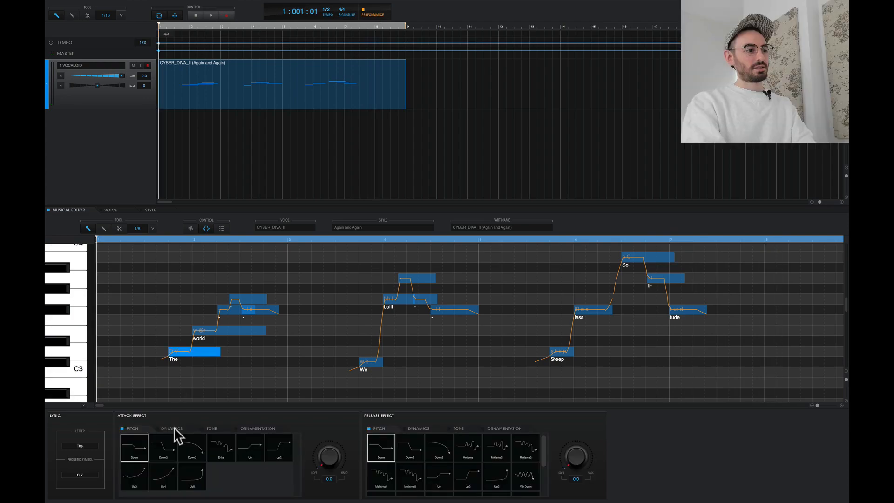
Step: Give the note "The" the Crescendo attack and Decrescendo2 release dynamics effects and play the phrase
{"action": "left_click", "coordinate": [171, 428]}
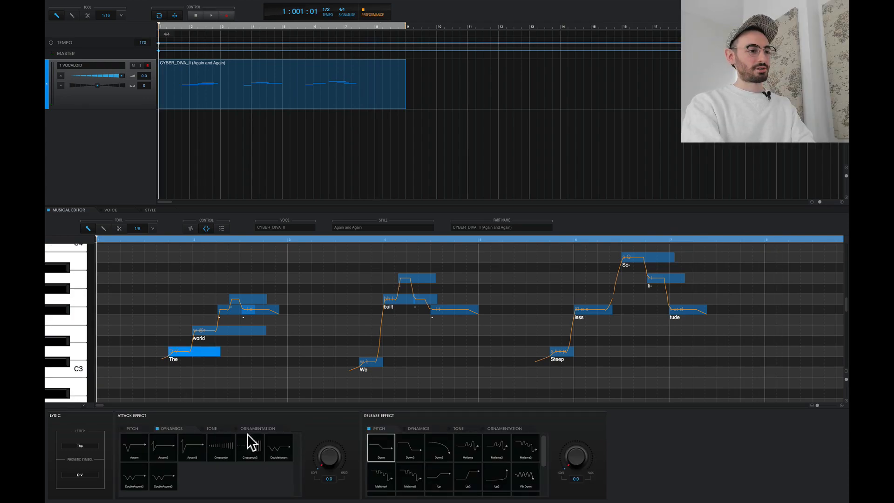
{"action": "left_click", "coordinate": [416, 428]}
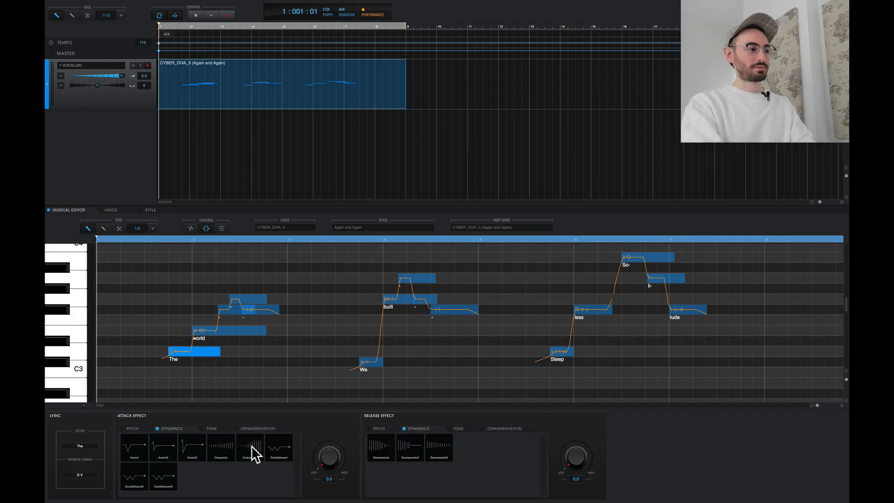
{"action": "left_click", "coordinate": [217, 448]}
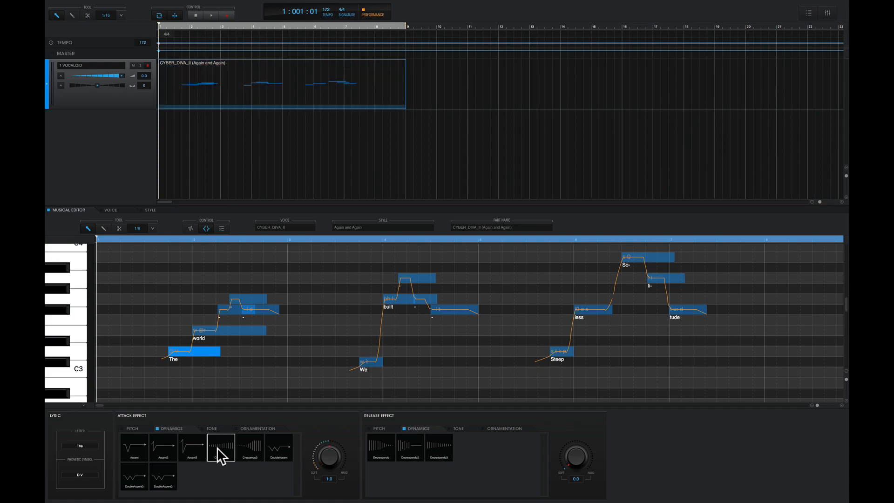
{"action": "left_click", "coordinate": [405, 447]}
{"action": "key", "text": "space"}
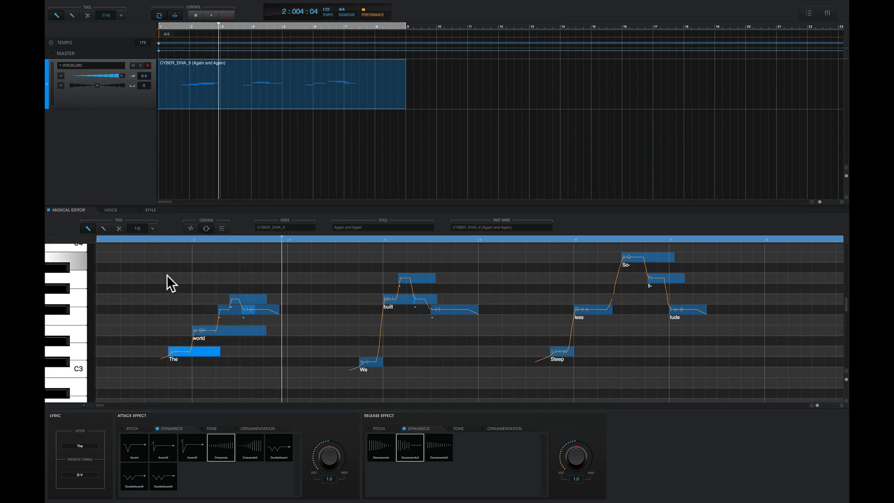
Step: Choose a dynamics attack effect for "world", apply the Decrescendo2 release effect to its last held note, and play the phrase
{"action": "left_click", "coordinate": [216, 330]}
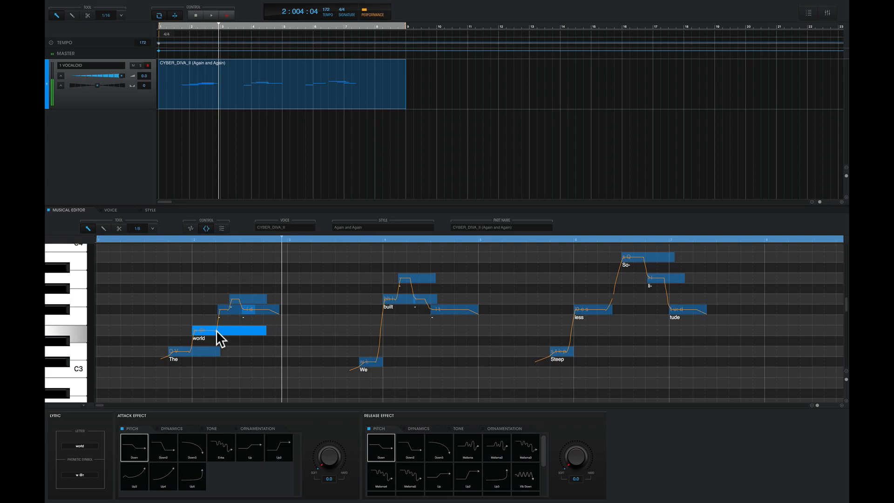
{"action": "left_click", "coordinate": [180, 430]}
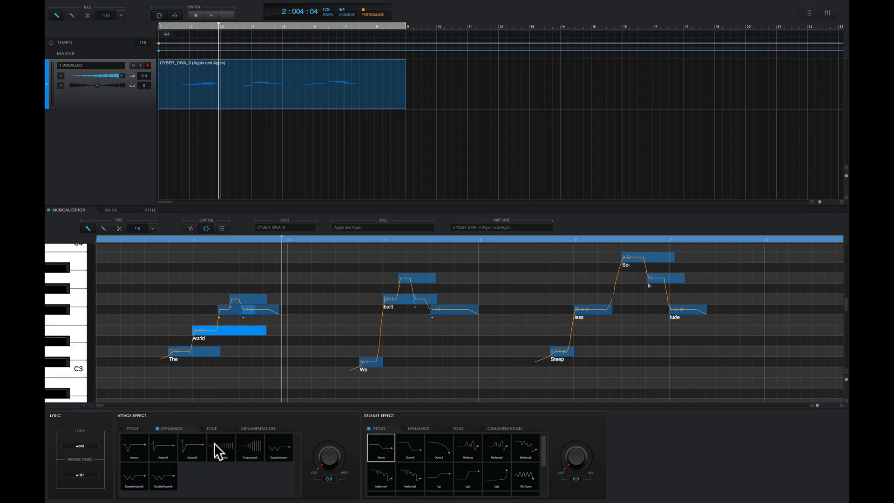
{"action": "left_click", "coordinate": [242, 309]}
{"action": "left_click", "coordinate": [260, 300]}
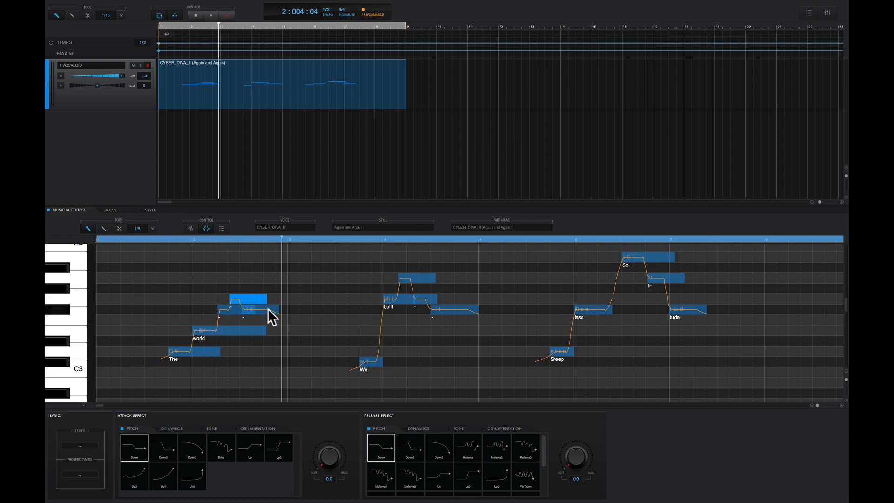
{"action": "left_click", "coordinate": [268, 309]}
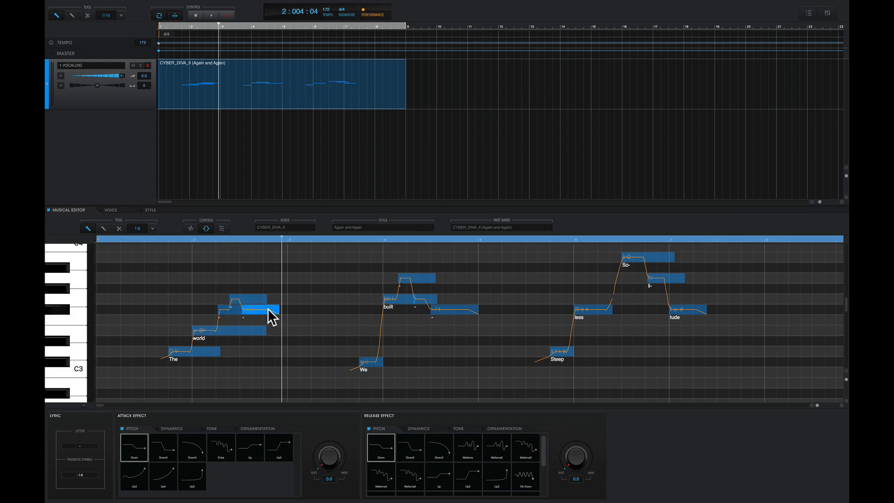
{"action": "left_click", "coordinate": [416, 428]}
{"action": "left_click", "coordinate": [409, 447]}
{"action": "key", "text": "space"}
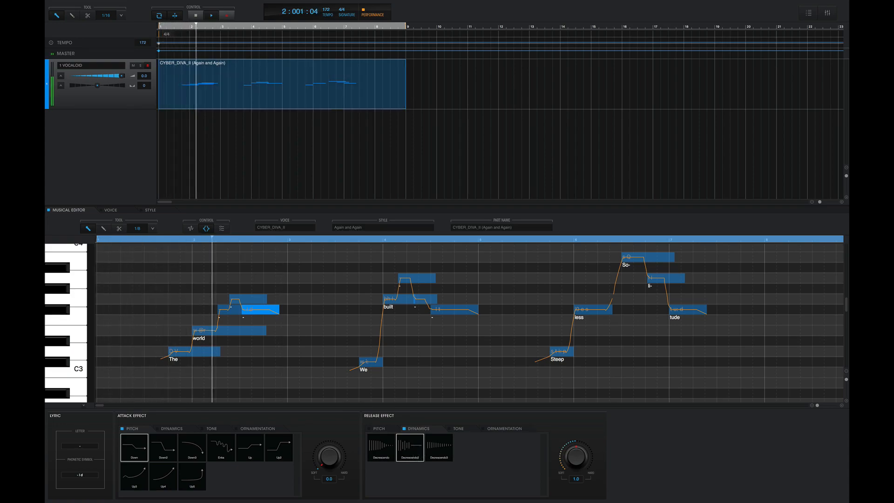
{"action": "key", "text": "space"}
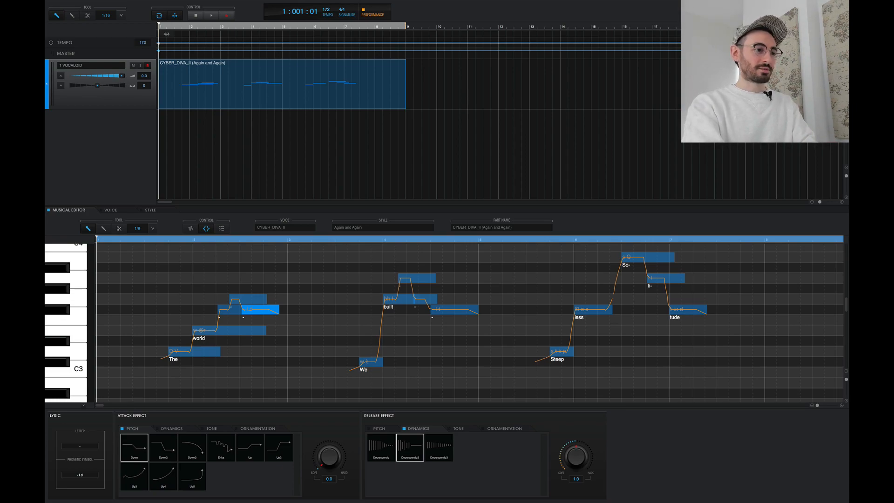
Step: Apply the Crescendo dynamics attack effect to "We" and select the last held note of "built"
{"action": "left_click", "coordinate": [368, 361]}
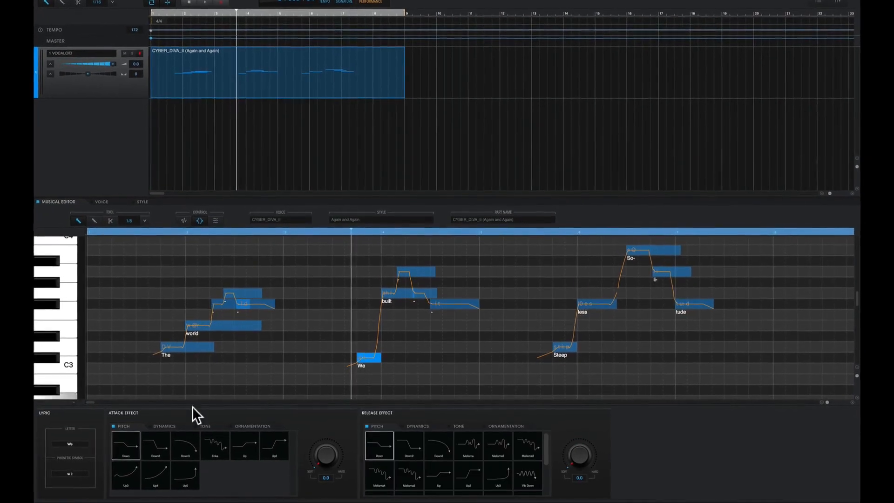
{"action": "left_click", "coordinate": [164, 426]}
{"action": "left_click", "coordinate": [215, 446]}
{"action": "left_click", "coordinate": [396, 294]}
{"action": "left_click", "coordinate": [455, 304]}
Step: Apply the Crescendo attack effect to "Steep" and the Decrescendo2 release effect to "less"
{"action": "left_click", "coordinate": [565, 347]}
{"action": "left_click", "coordinate": [164, 426]}
{"action": "left_click", "coordinate": [214, 446]}
{"action": "left_click", "coordinate": [610, 285]}
{"action": "left_click", "coordinate": [414, 418]}
{"action": "left_click", "coordinate": [405, 439]}
Step: Apply the Crescendo attack effect to "So-" and the Decrescendo2 release effect to "tude", and play the melody
{"action": "left_click", "coordinate": [670, 227]}
{"action": "left_click", "coordinate": [140, 418]}
{"action": "left_click", "coordinate": [194, 439]}
{"action": "left_click", "coordinate": [415, 417]}
{"action": "left_click", "coordinate": [407, 440]}
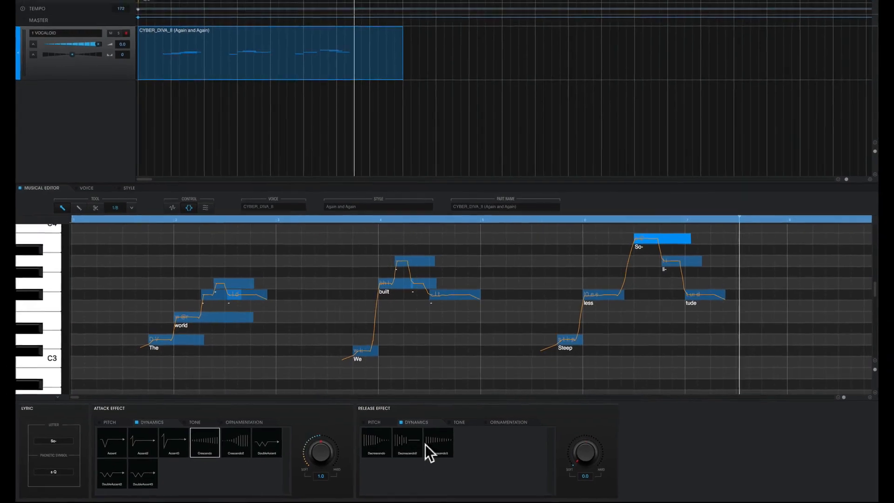
{"action": "left_click", "coordinate": [478, 238]}
{"action": "key", "text": "space"}
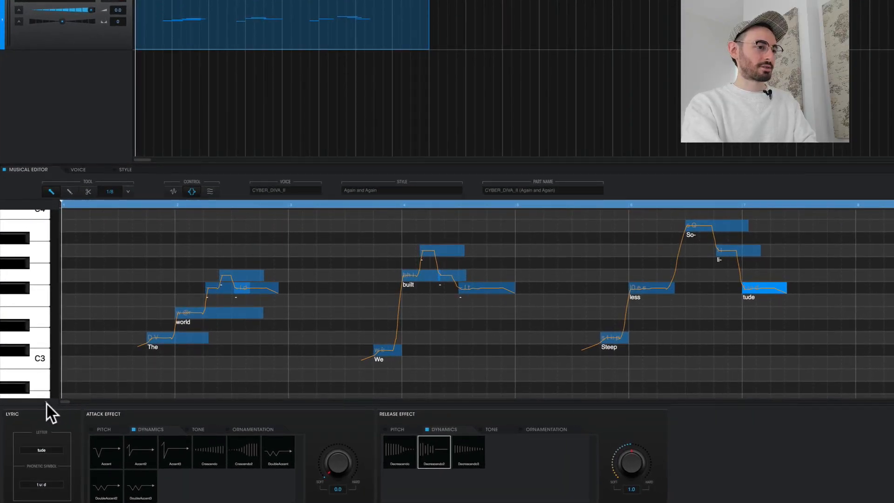
Step: Show the control parameter lane below the melody notes and set it to the Mouth parameter
{"action": "left_click", "coordinate": [73, 404]}
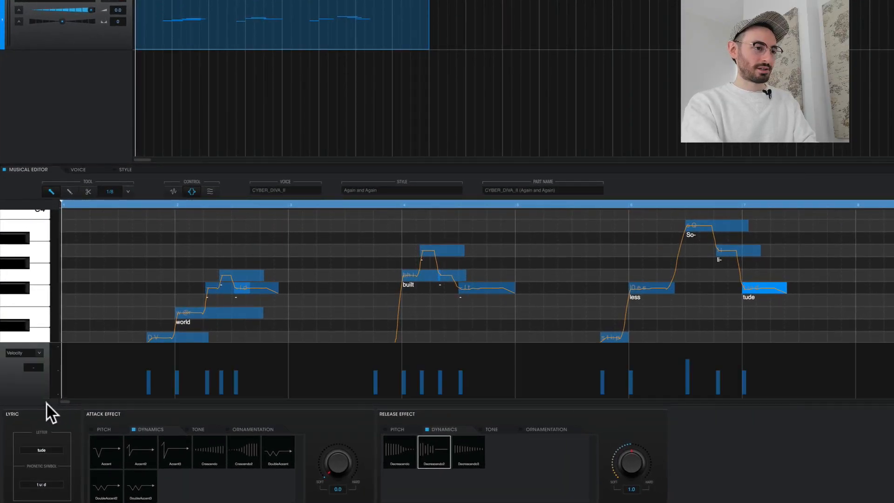
{"action": "left_click", "coordinate": [37, 354]}
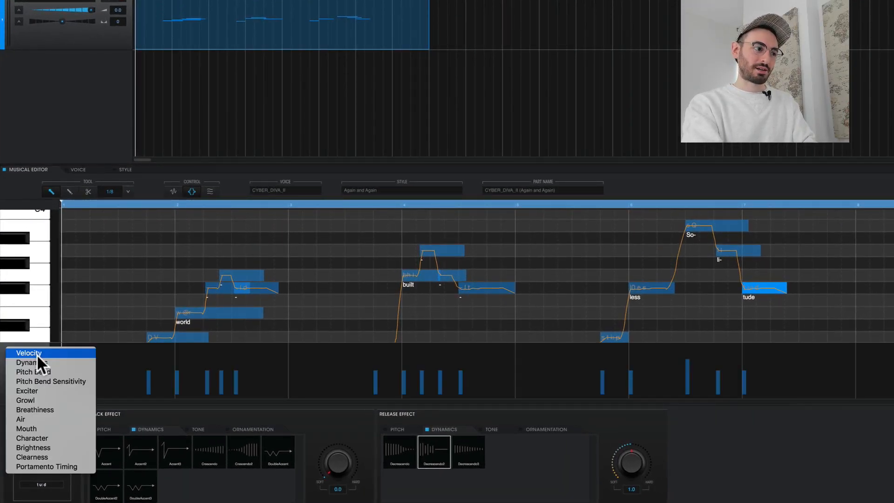
{"action": "left_click", "coordinate": [38, 427]}
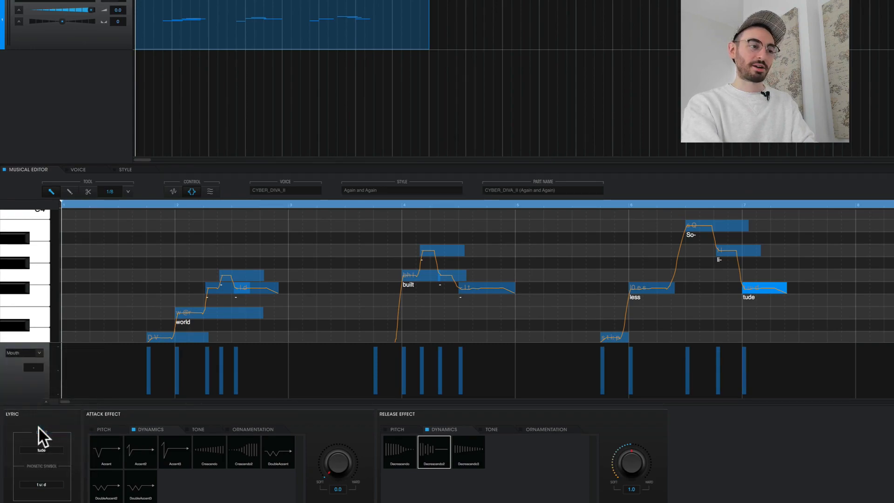
{"action": "scroll", "coordinate": [128, 251], "scroll_direction": "down", "scroll_amount": 3}
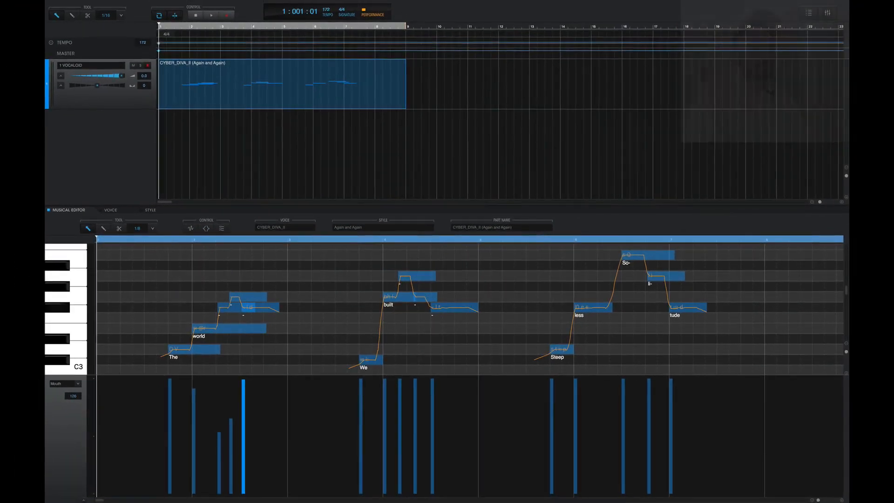
Step: Play the melody through and rename the vocal track as Lead
{"action": "key", "text": "space"}
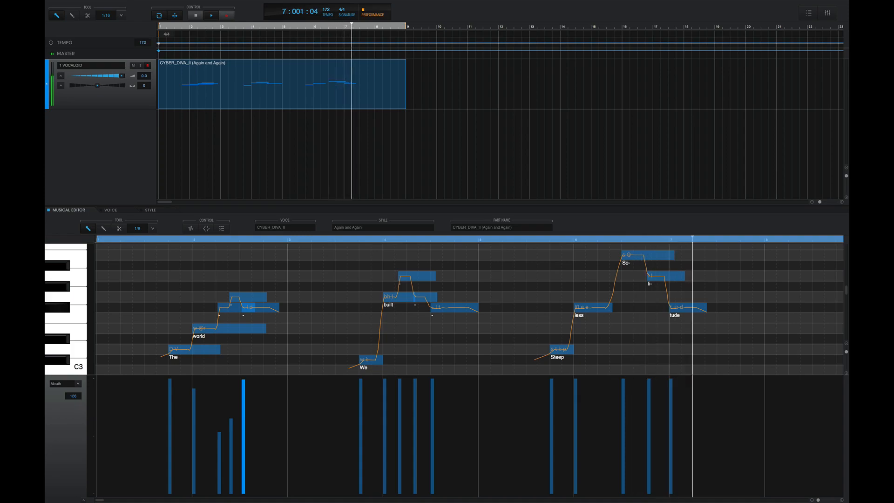
{"action": "key", "text": "space"}
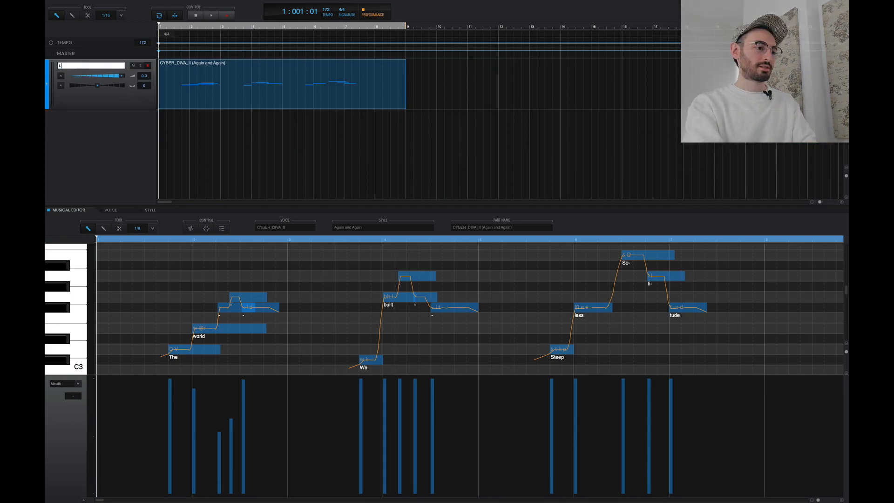
{"action": "type", "text": "Lead"}
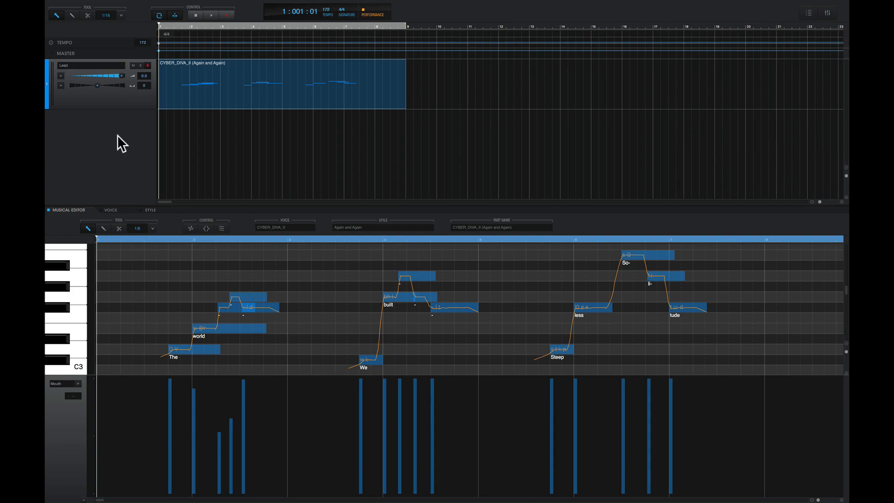
Step: Add a second VOCALOID track named Background and copy the Lead part onto it
{"action": "right_click", "coordinate": [117, 135]}
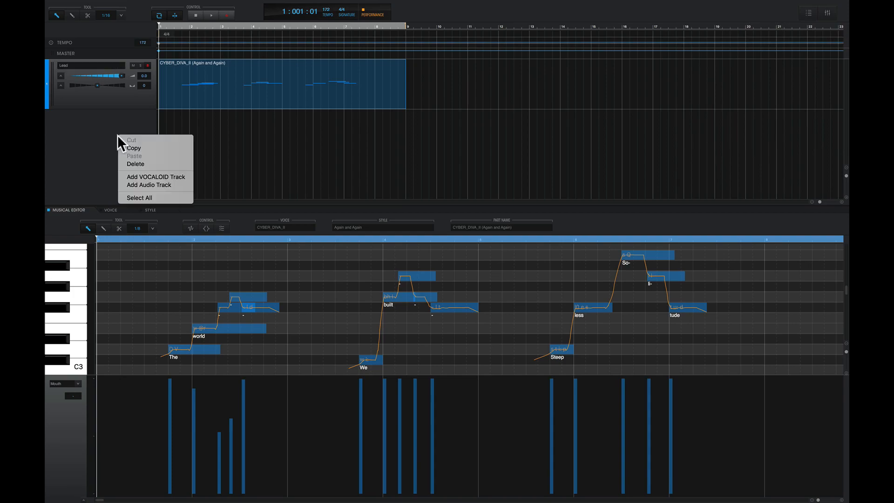
{"action": "left_click", "coordinate": [128, 176]}
{"action": "type", "text": "Background"}
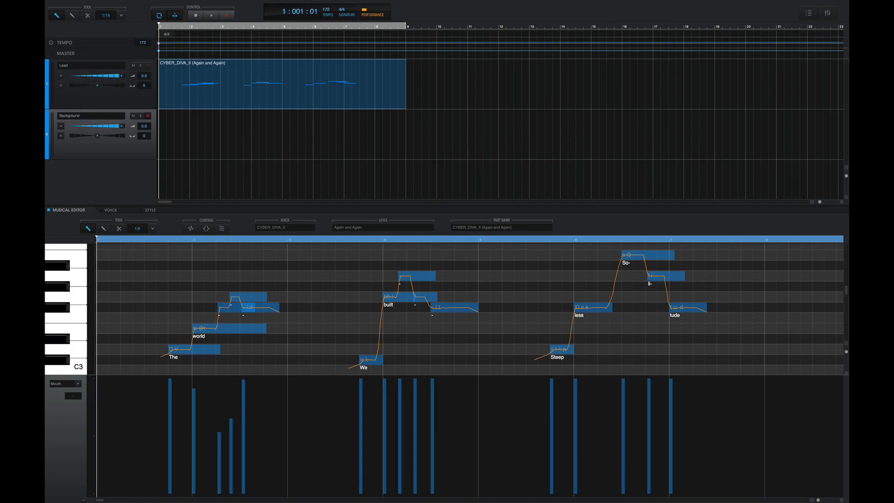
{"action": "left_click_drag", "start_coordinate": [348, 71], "coordinate": [348, 123]}
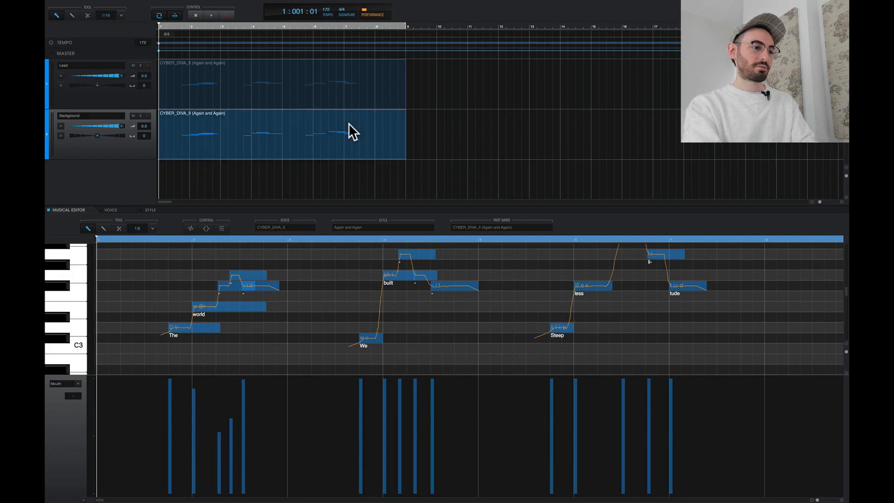
Step: Delete all the copied melody notes from the part on the Background track
{"action": "left_click", "coordinate": [321, 283]}
{"action": "key", "text": "ctrl+a"}
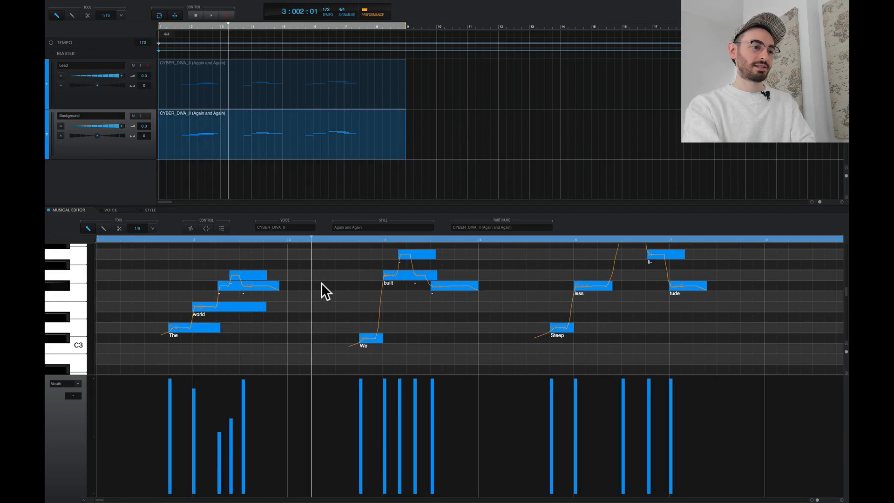
{"action": "key", "text": "Delete"}
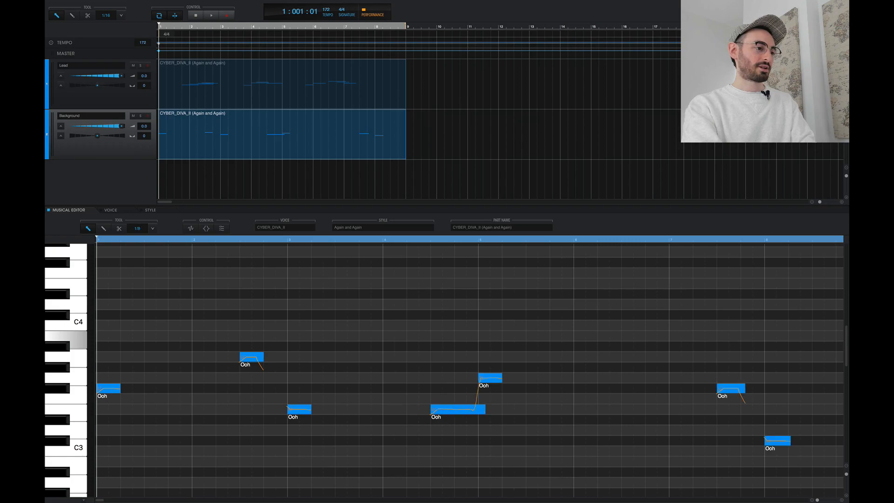
Step: Play the background "Ooh" notes with the lead and reduce the Background reverb's dry/wet mix to about half
{"action": "key", "text": "space"}
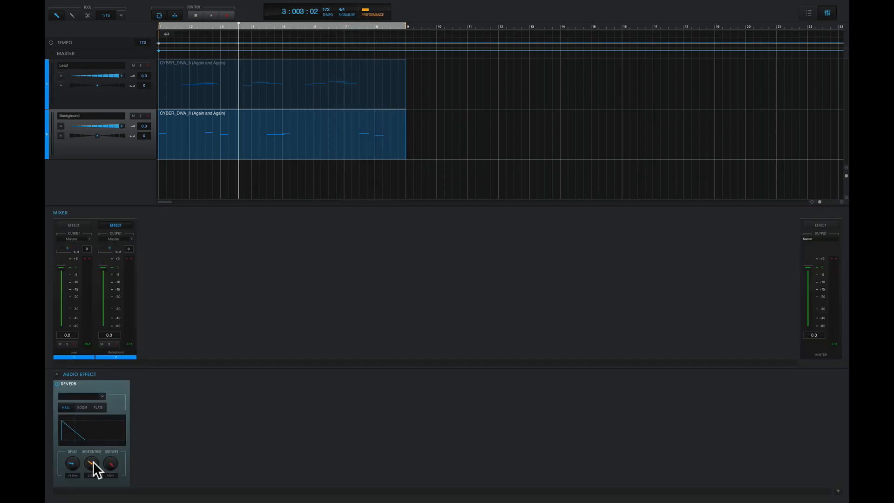
{"action": "key", "text": "space"}
{"action": "left_click_drag", "start_coordinate": [110, 469], "coordinate": [112, 478]}
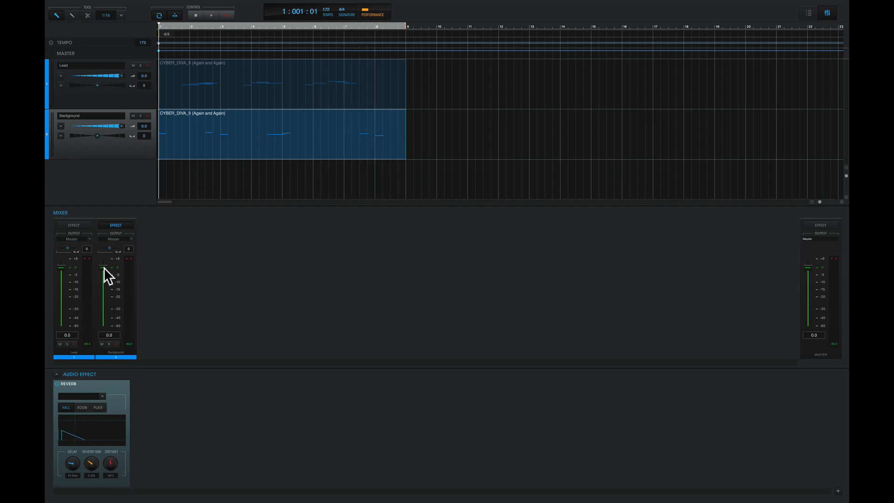
Step: Lower the Background track's volume to -8.0 while listening to both tracks
{"action": "left_click_drag", "start_coordinate": [103, 267], "coordinate": [103, 275]}
{"action": "key", "text": "space"}
{"action": "left_click_drag", "start_coordinate": [103, 277], "coordinate": [103, 280]}
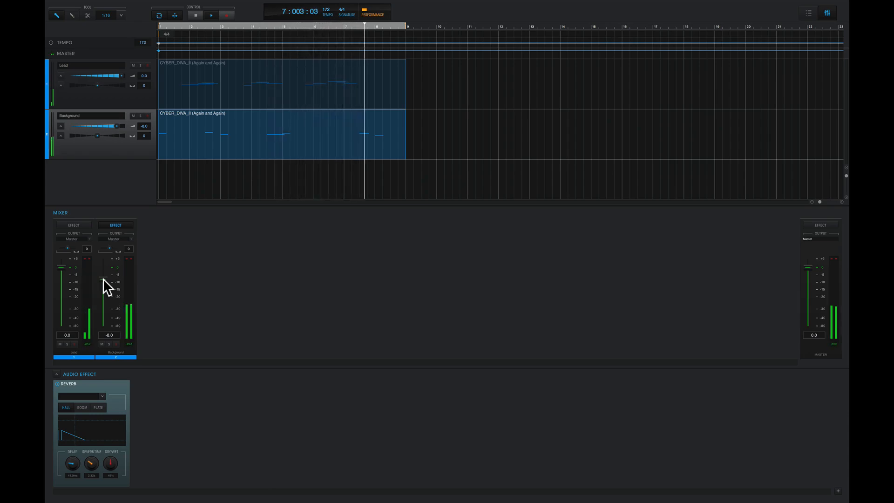
Step: Pan the Background track to the right by 26 while playing both tracks
{"action": "left_click_drag", "start_coordinate": [97, 135], "coordinate": [103, 135]}
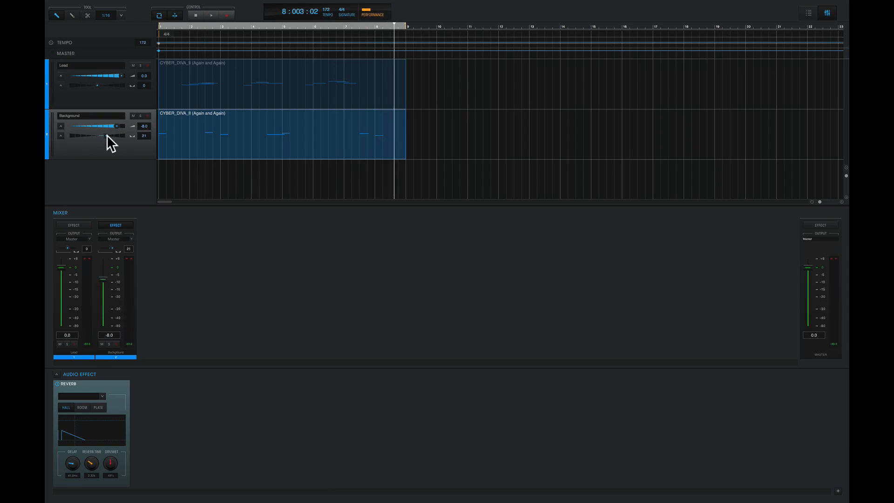
{"action": "key", "text": "space"}
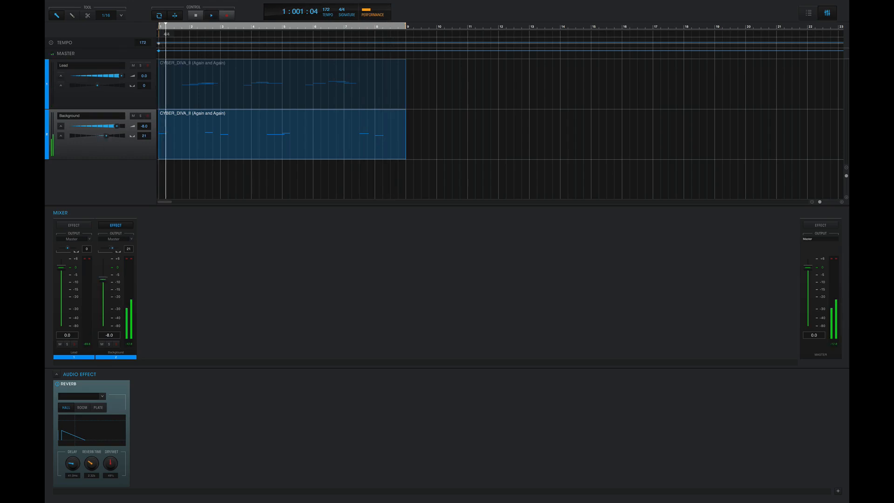
{"action": "left_click_drag", "start_coordinate": [107, 136], "coordinate": [110, 135]}
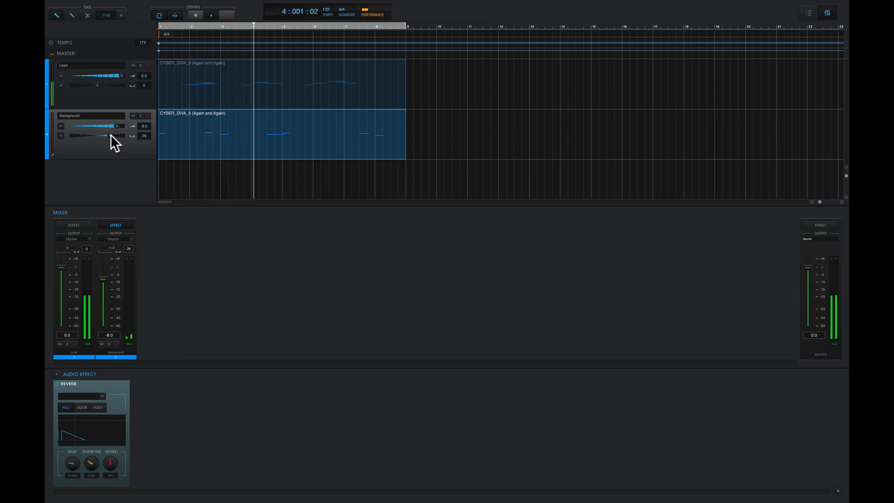
{"action": "left_click_drag", "start_coordinate": [111, 135], "coordinate": [108, 135]}
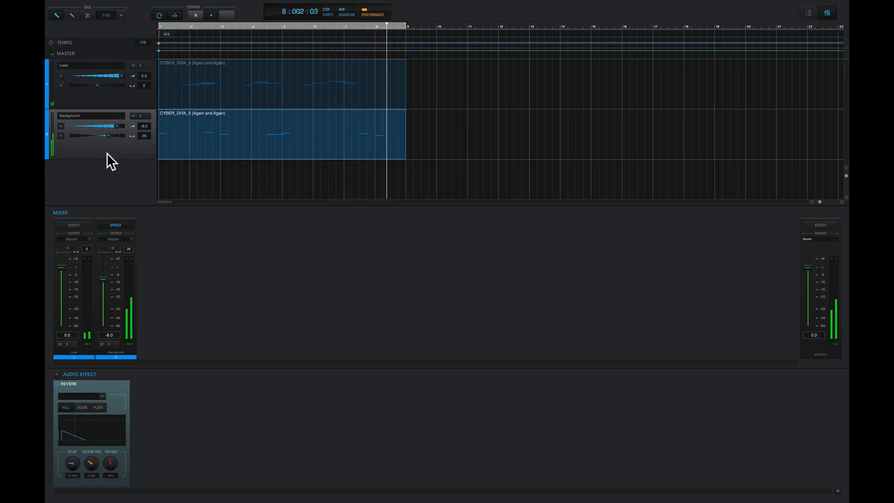
Step: Apply the Crescendo attack effect and the Decrescendo2 release effect to all the background "Ooh" notes, and play the result
{"action": "left_click", "coordinate": [213, 444]}
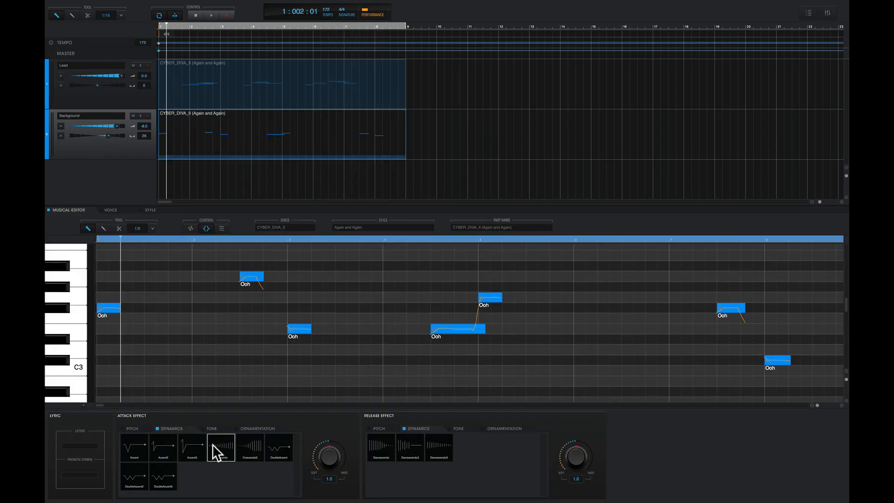
{"action": "left_click", "coordinate": [404, 444]}
{"action": "key", "text": "space"}
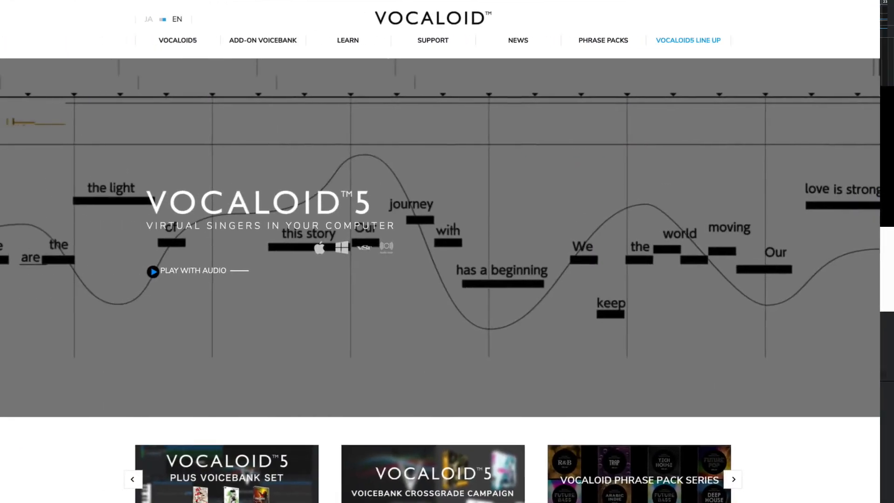
Step: Look through the VOCALOID5 website's homepage, including its phrases, voicebanks, learning contents and walkthrough sections
{"action": "scroll", "coordinate": [447, 251], "scroll_direction": "down", "scroll_amount": 10}
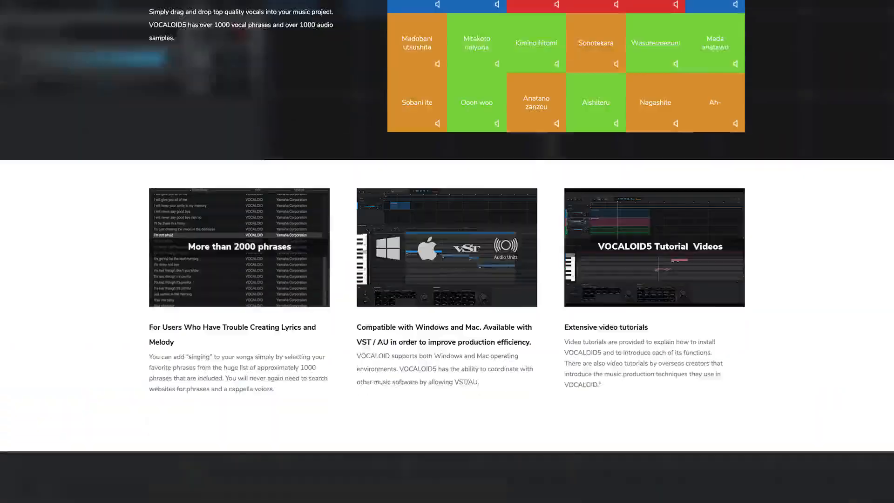
{"action": "scroll", "coordinate": [447, 252], "scroll_direction": "down", "scroll_amount": 15}
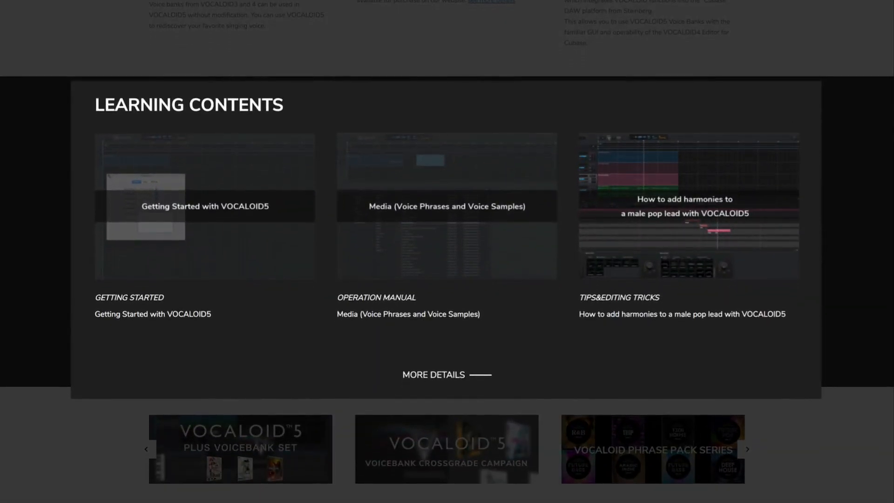
{"action": "scroll", "coordinate": [446, 251], "scroll_direction": "up", "scroll_amount": 1}
{"action": "scroll", "coordinate": [447, 251], "scroll_direction": "up", "scroll_amount": 20}
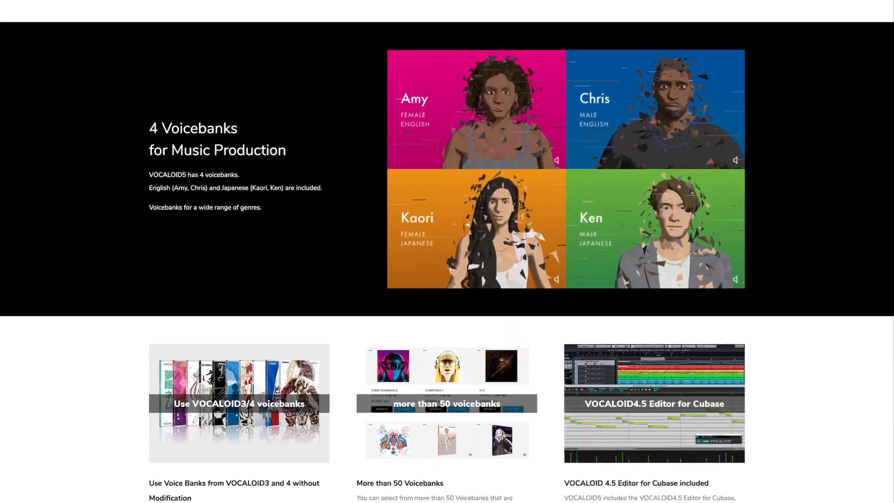
{"action": "scroll", "coordinate": [446, 251], "scroll_direction": "up", "scroll_amount": 20}
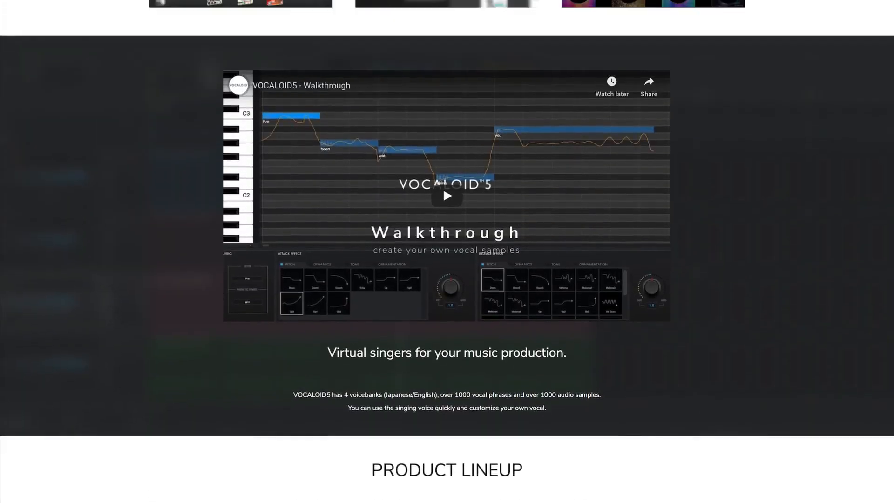
{"action": "scroll", "coordinate": [447, 251], "scroll_direction": "up", "scroll_amount": 1}
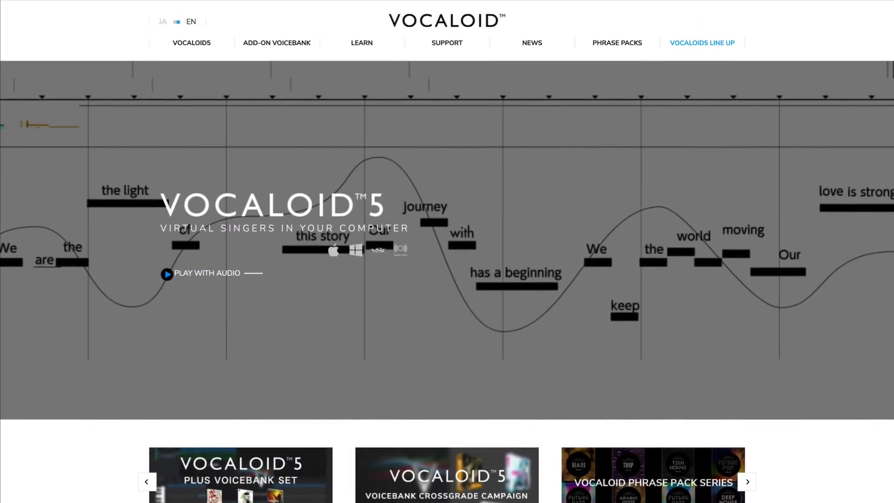